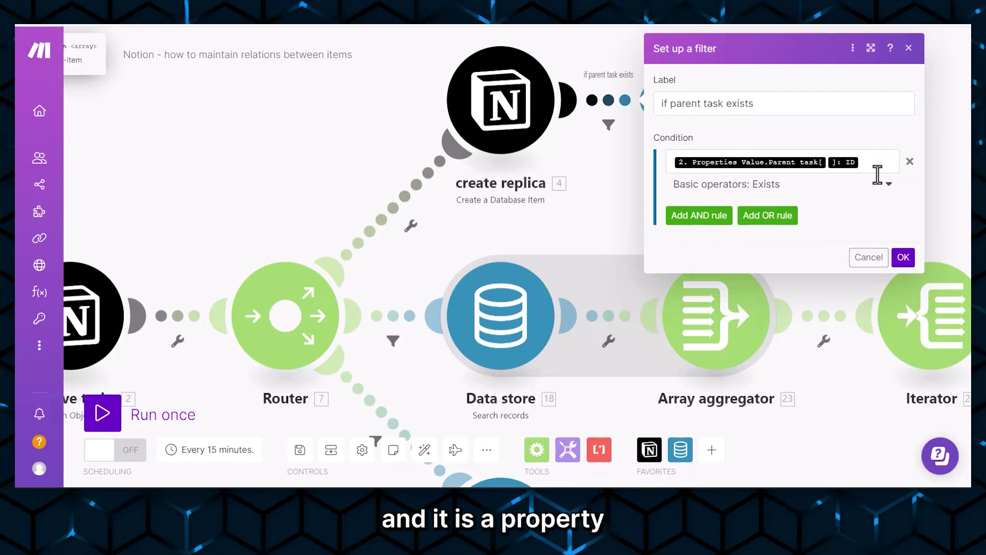
- Examine the Parent task ID property used in the "if parent task exists" filter condition, leaving the filter as is
click(482, 133)
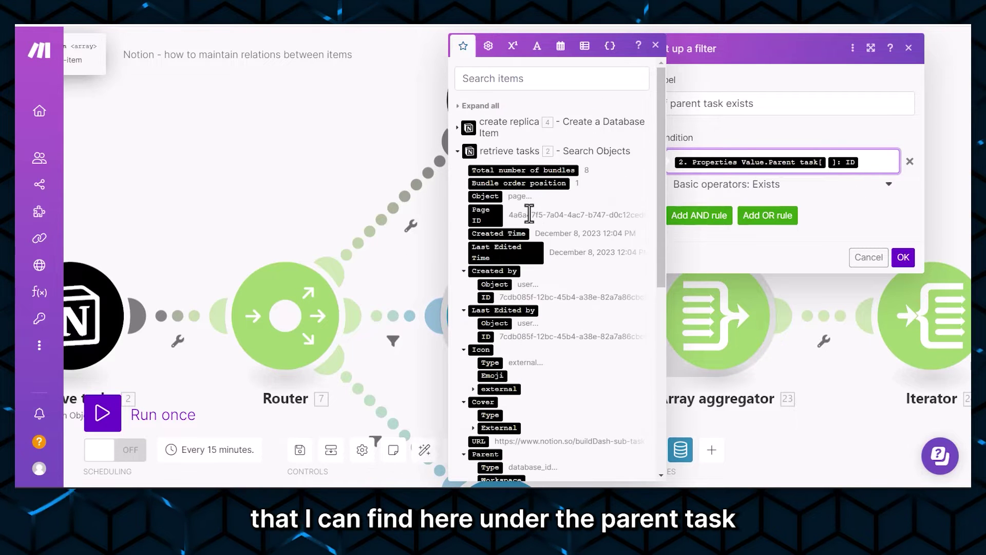
scroll(519, 219, down, 5)
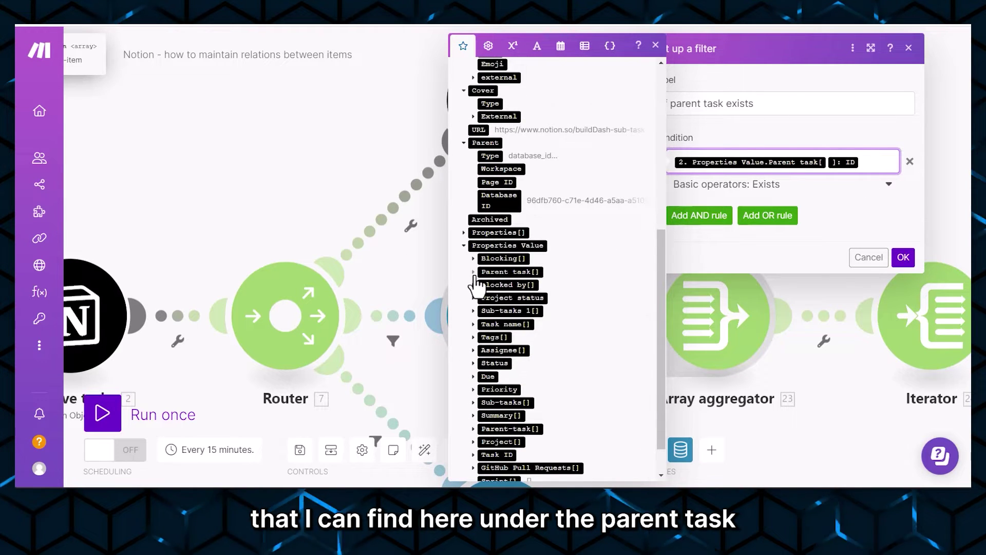
click(473, 272)
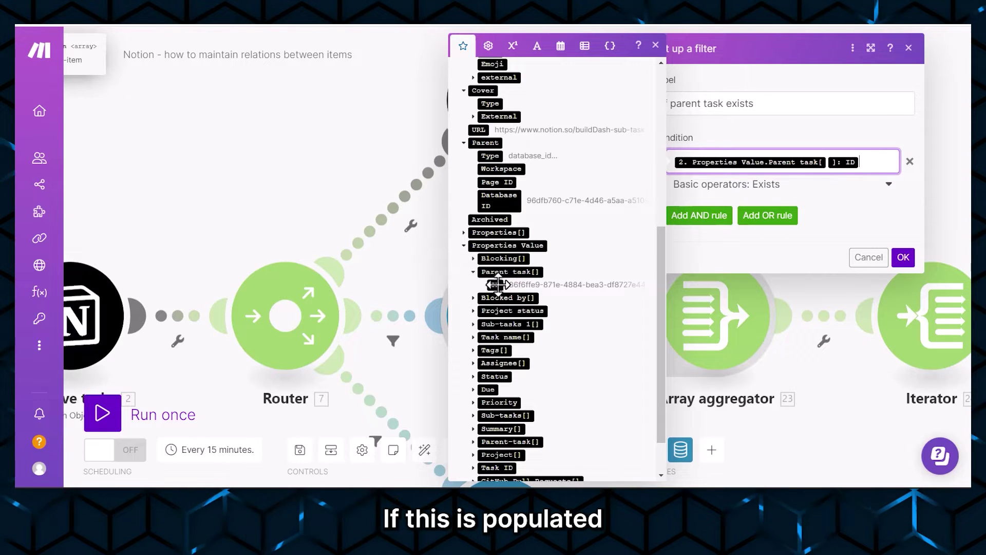
click(908, 47)
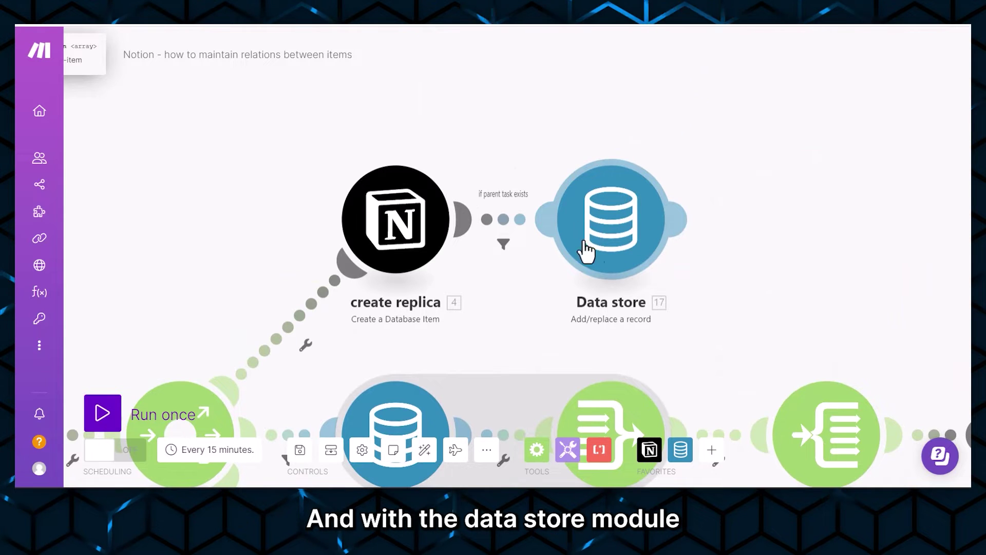
- Look through the Data store app's available actions and pick Add/replace a record
click(712, 451)
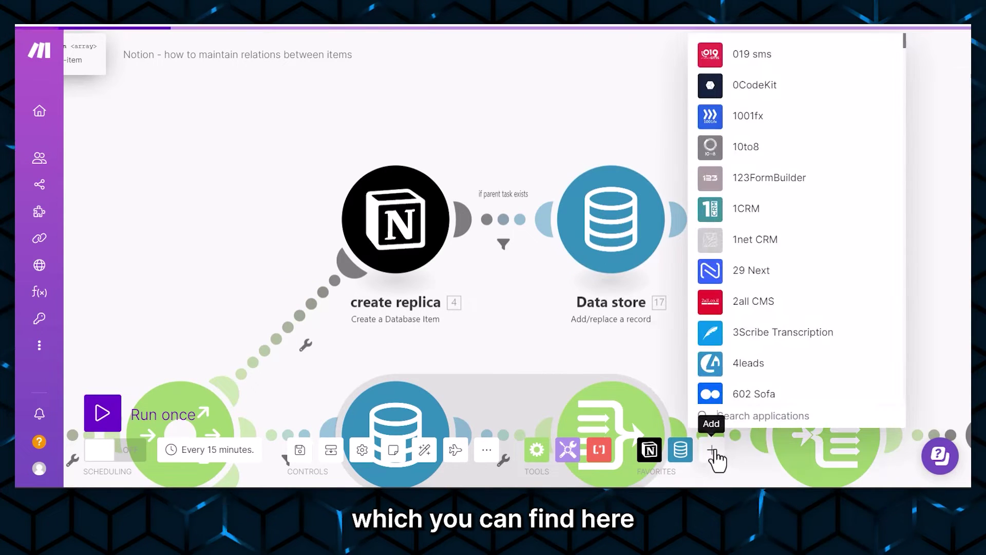
click(681, 452)
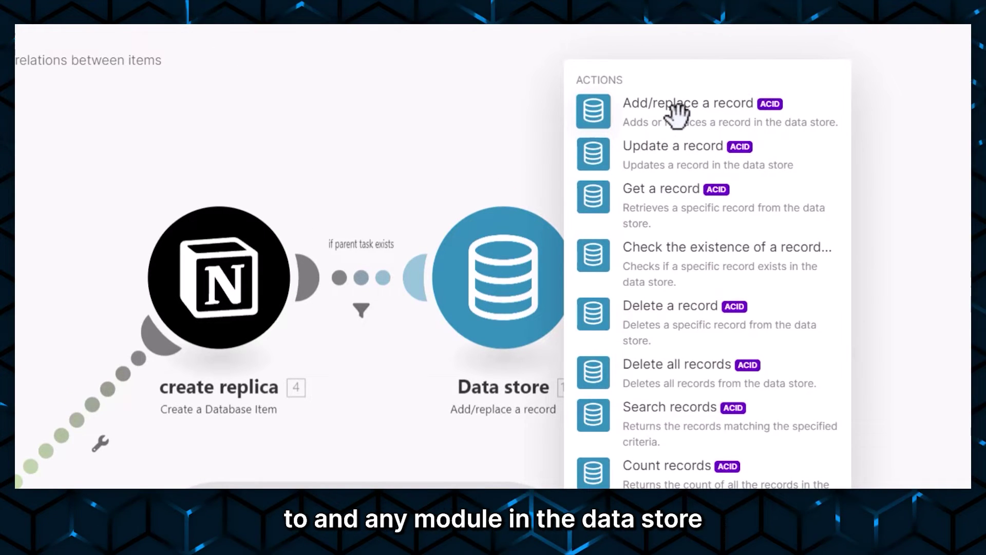
click(682, 111)
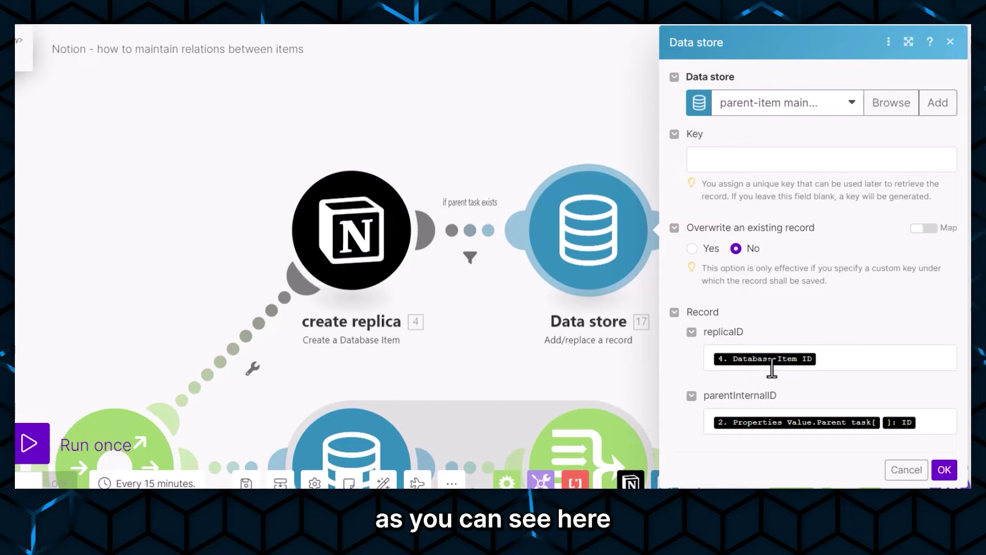
- Review the replicaID and parentInternalID mappings of the Add/replace a record module and open the team's additional sections
mouse_move(765, 359)
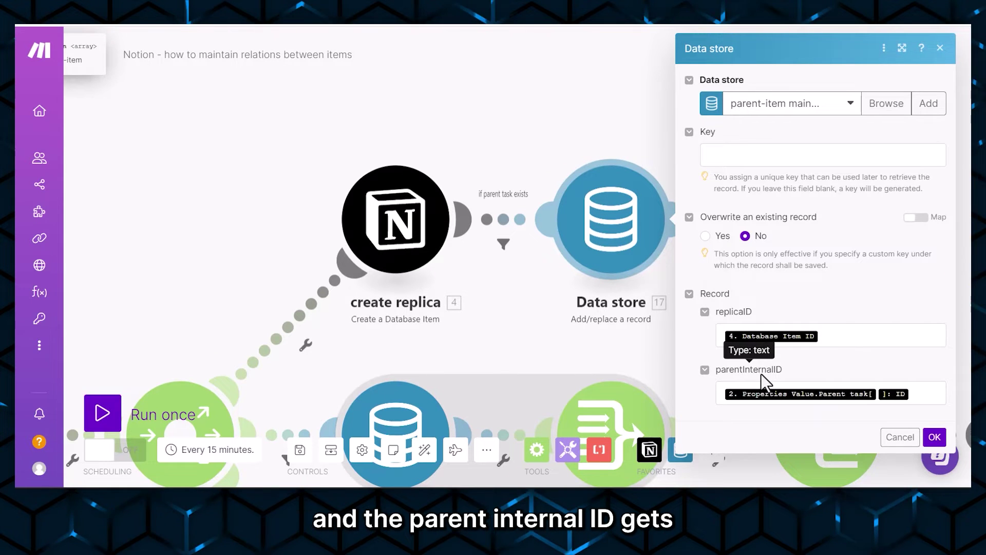
scroll(575, 305, down, 1)
scroll(572, 301, up, 1)
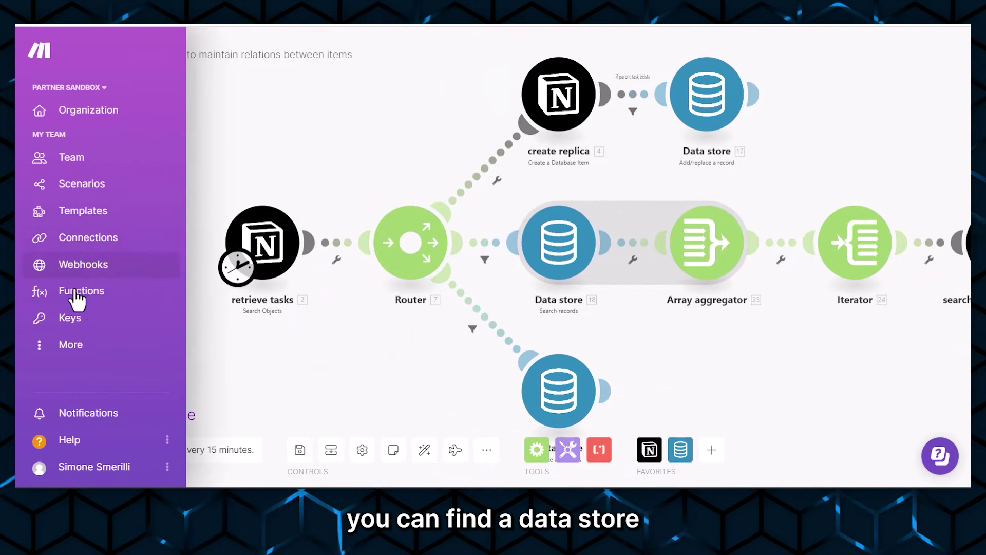
click(77, 347)
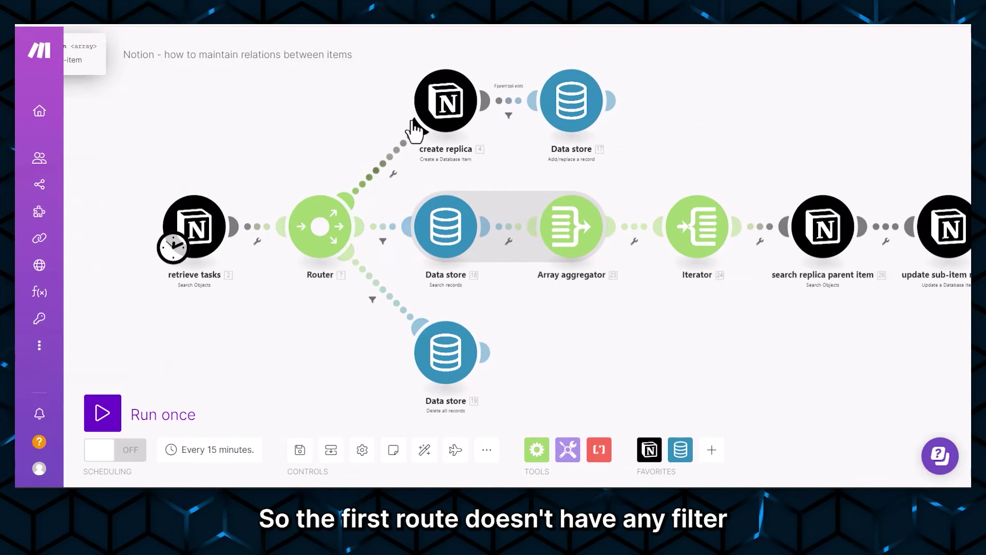
- Check the filter settings on the route from the Router to the create replica module and close them
click(382, 169)
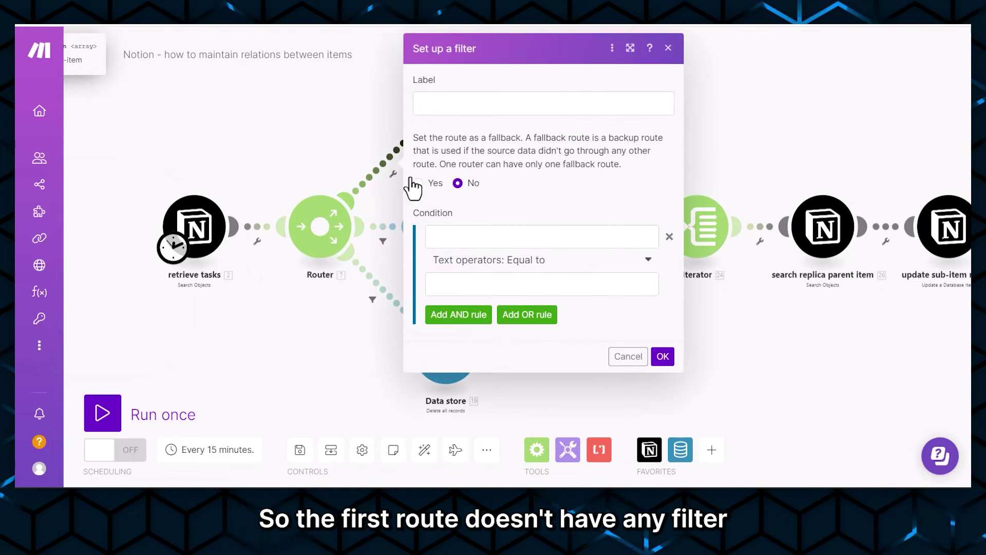
click(668, 48)
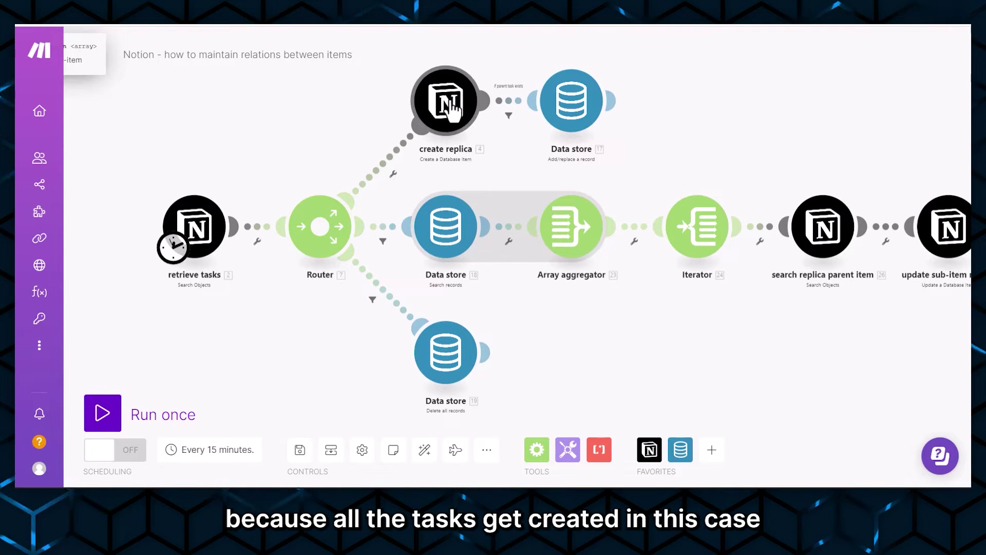
- Examine the second route's filter comparing Total number of bundles with Bundle order position, including both items' definitions, and close it
scroll(396, 227, up, 2)
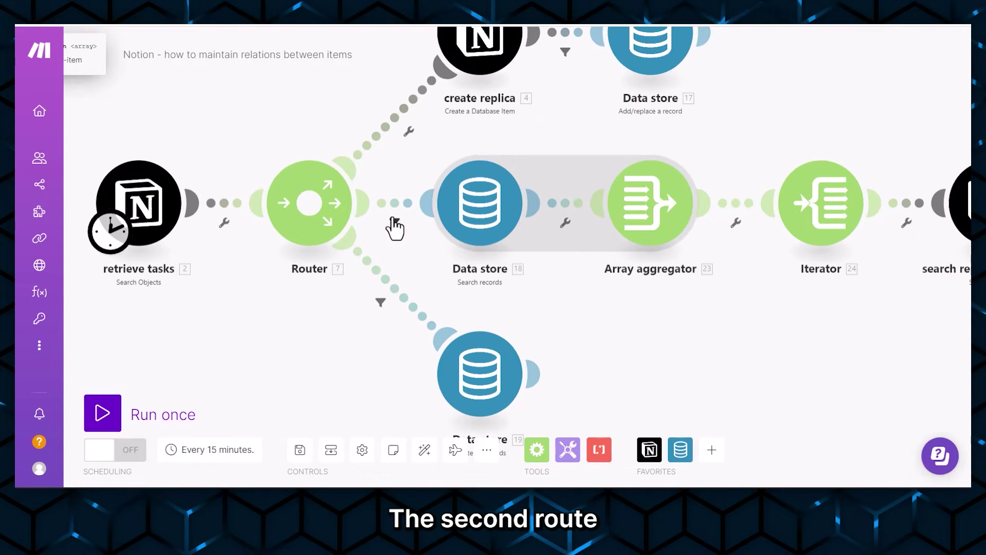
click(396, 205)
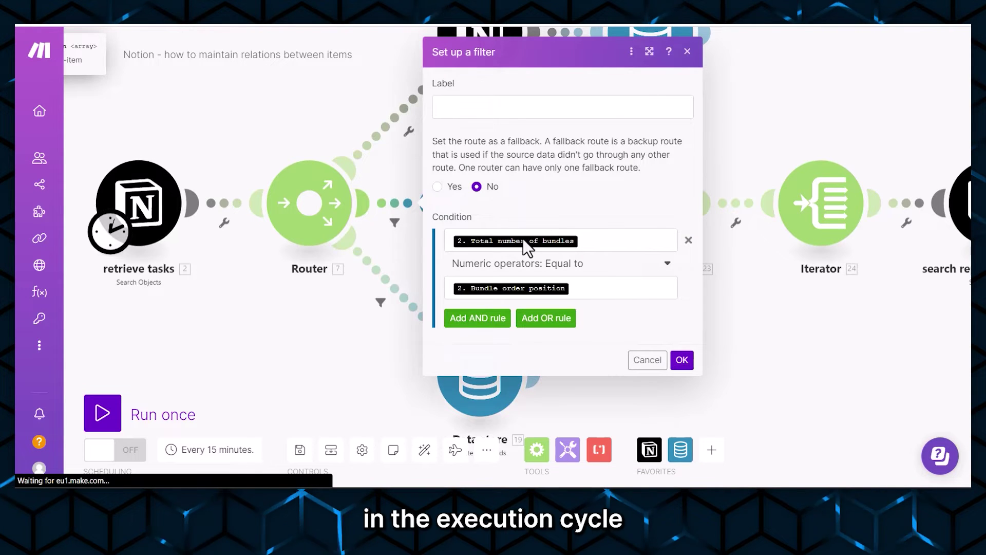
mouse_move(523, 239)
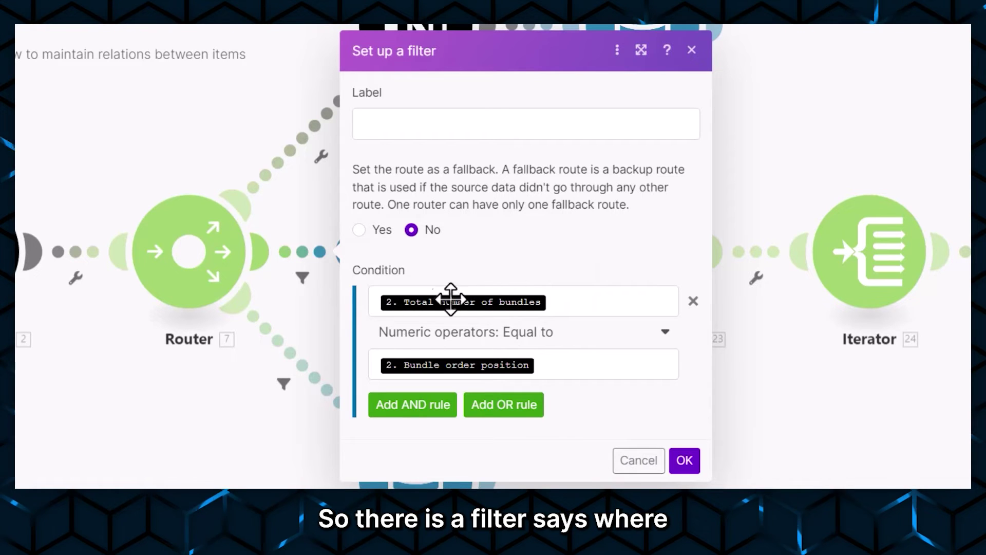
mouse_move(478, 303)
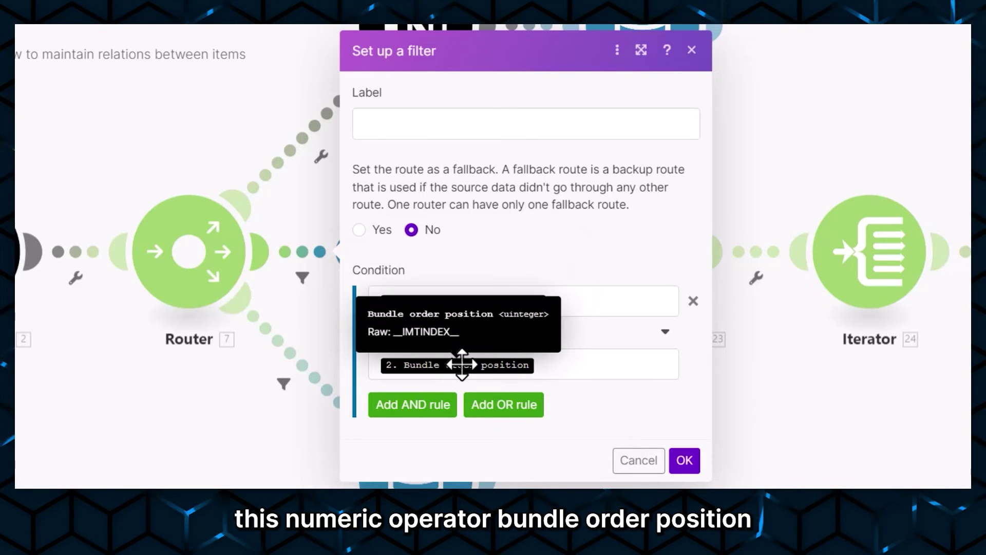
click(462, 365)
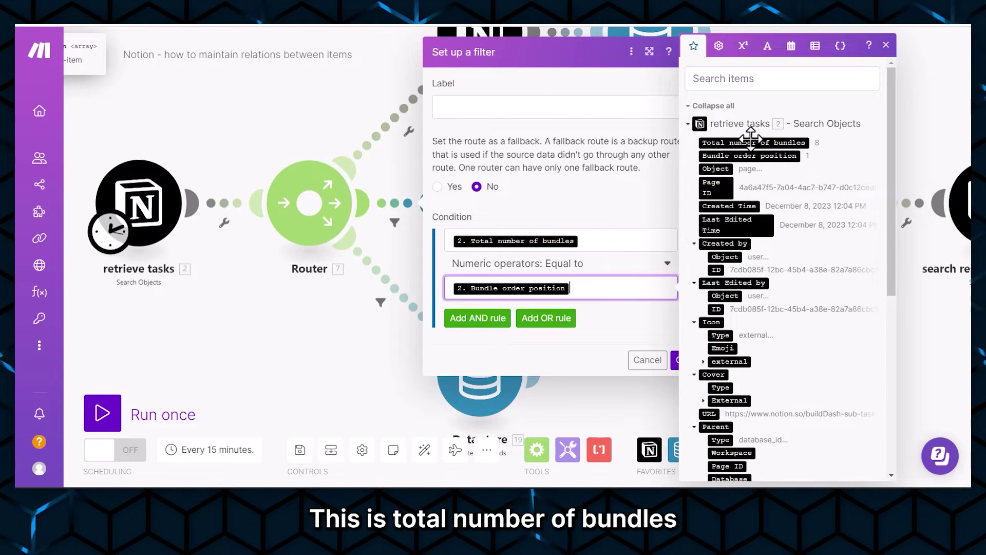
mouse_move(756, 139)
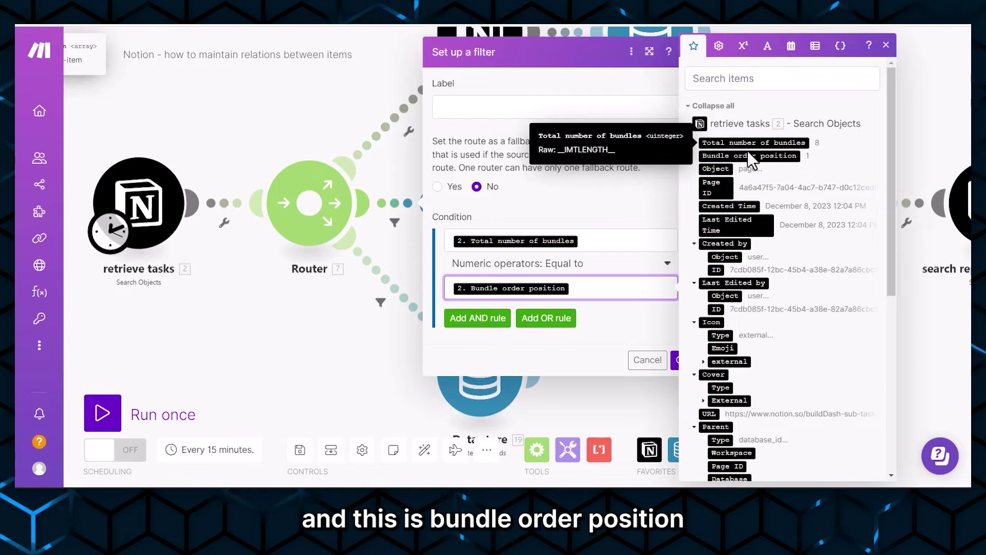
mouse_move(742, 156)
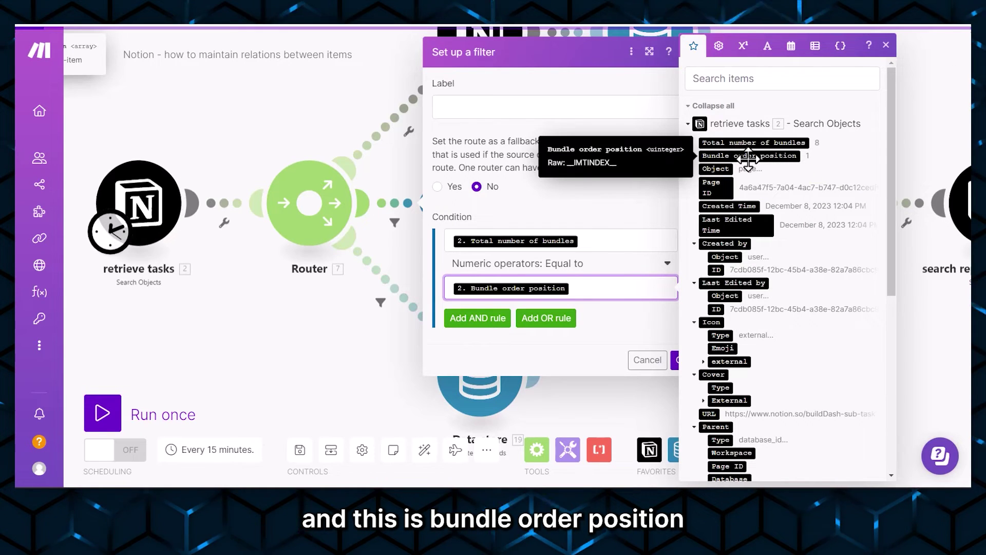
click(619, 200)
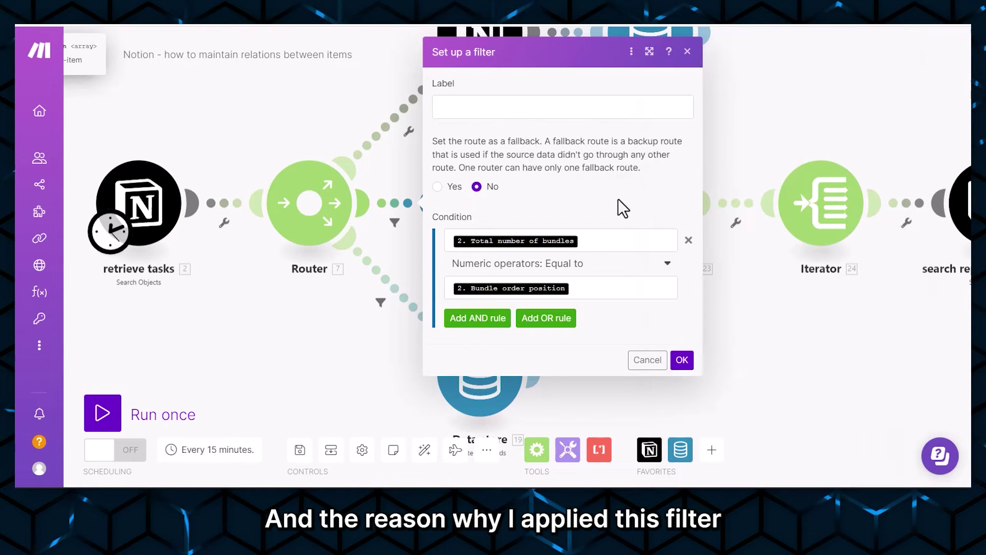
click(687, 53)
- Inspect the Search records data store module that starts the second route
scroll(563, 144, down, 2)
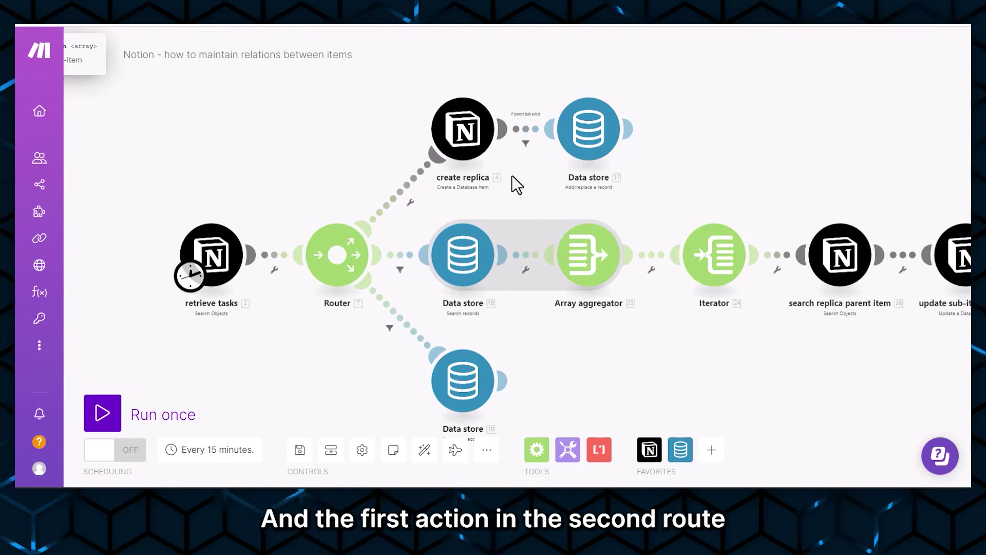
scroll(380, 197, down, 1)
scroll(373, 200, up, 3)
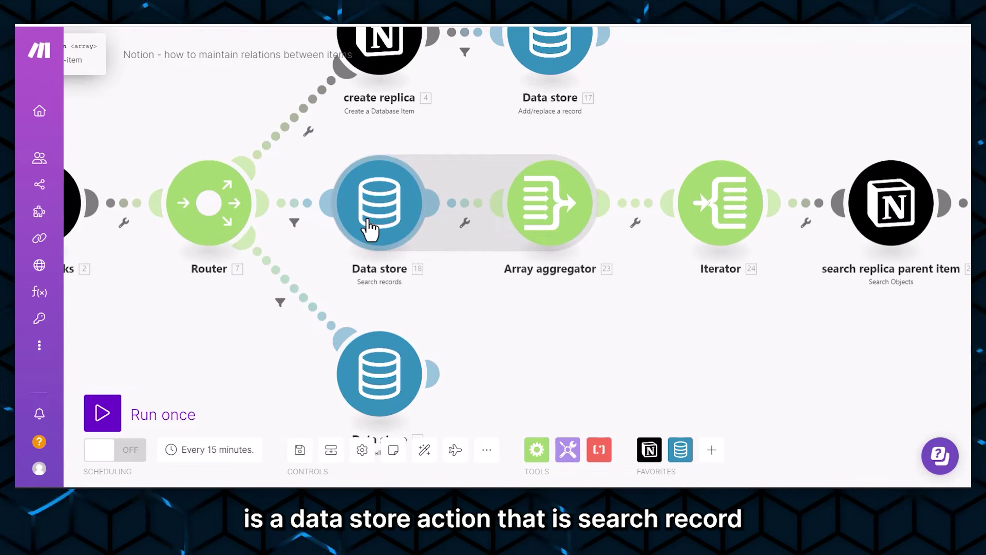
click(410, 289)
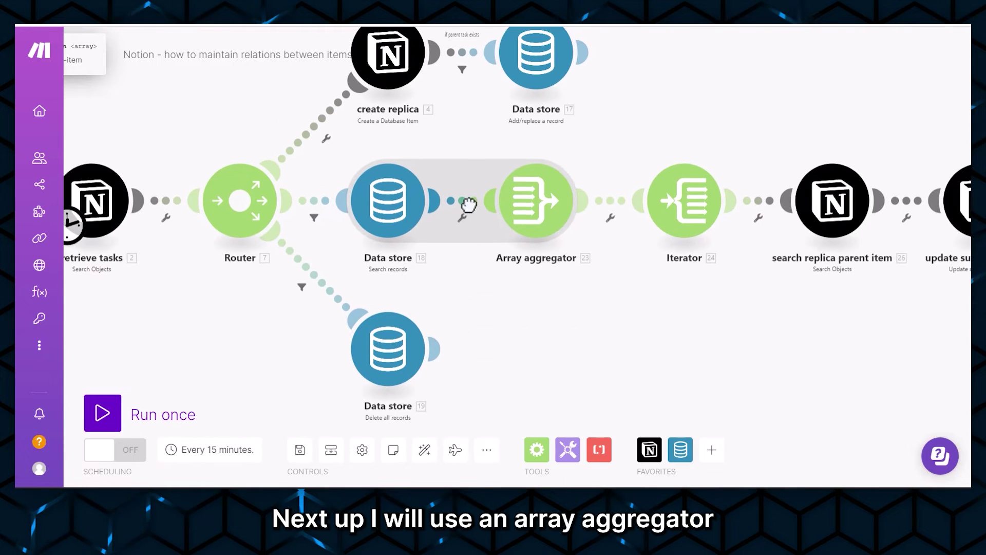
- Find the Array aggregator among the Flow Control modules and review its source module, aggregated fields and grouping by parentInternalID
drag(467, 210, 398, 219)
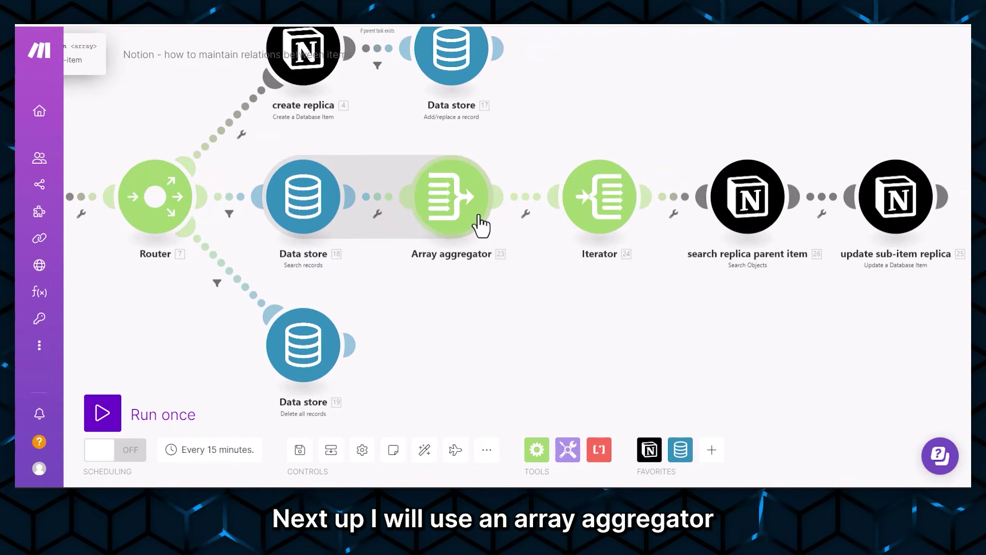
click(537, 449)
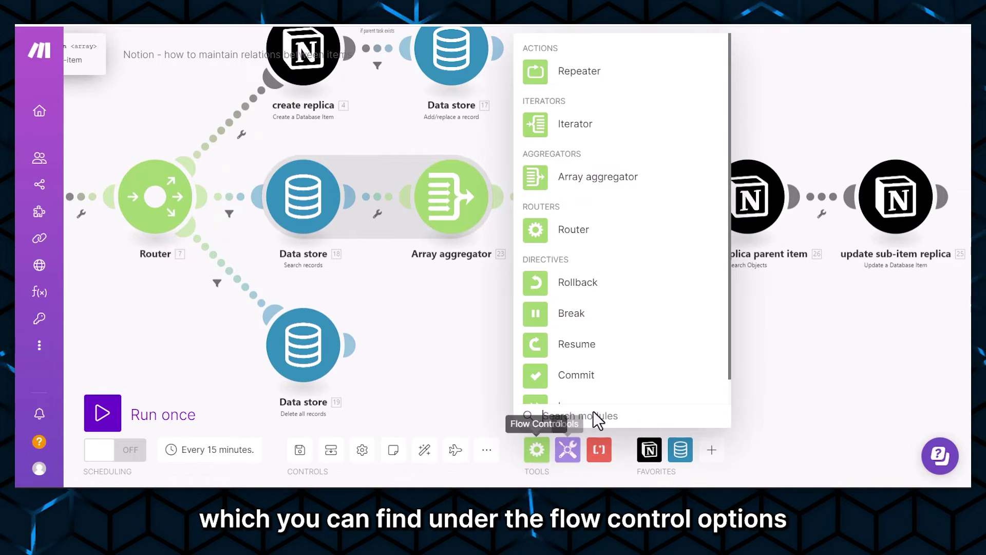
click(354, 392)
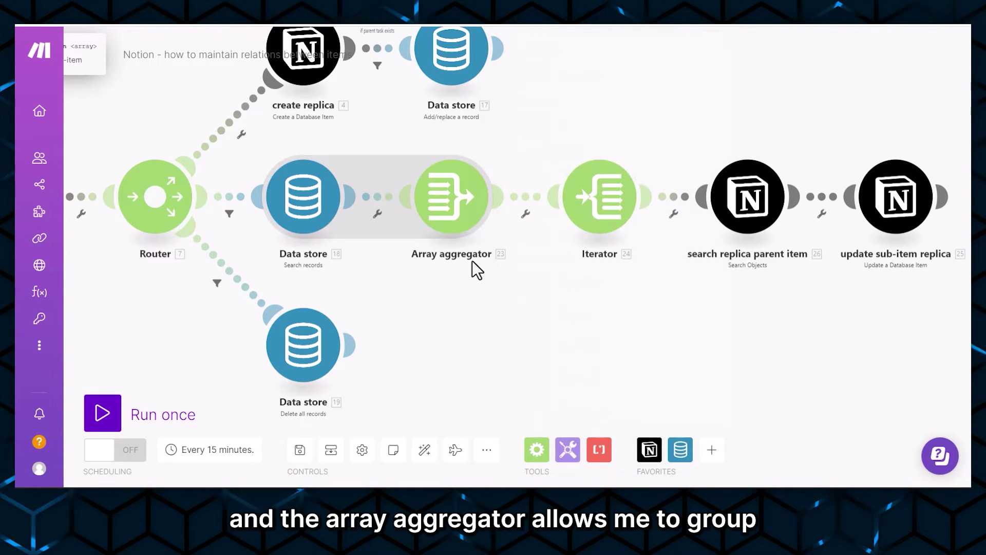
click(462, 208)
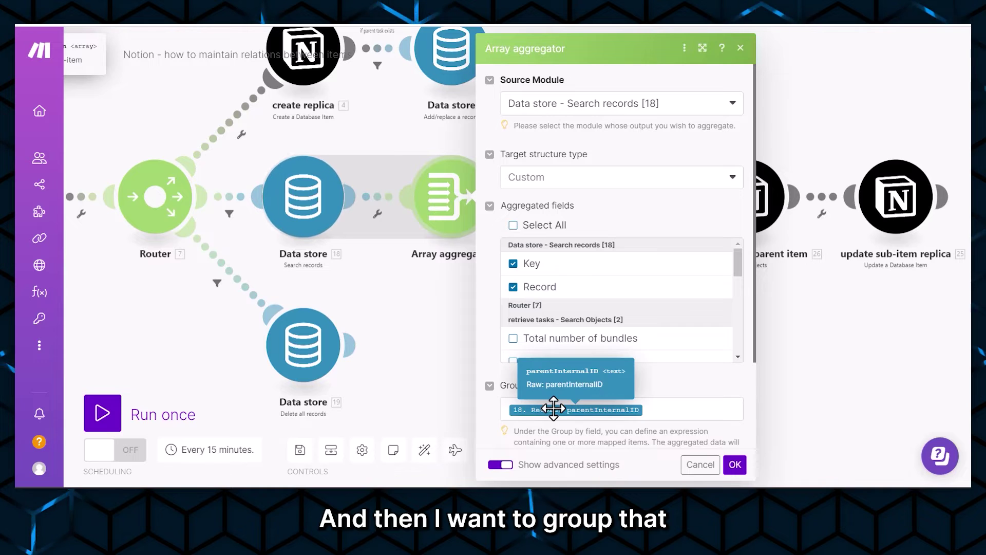
click(663, 408)
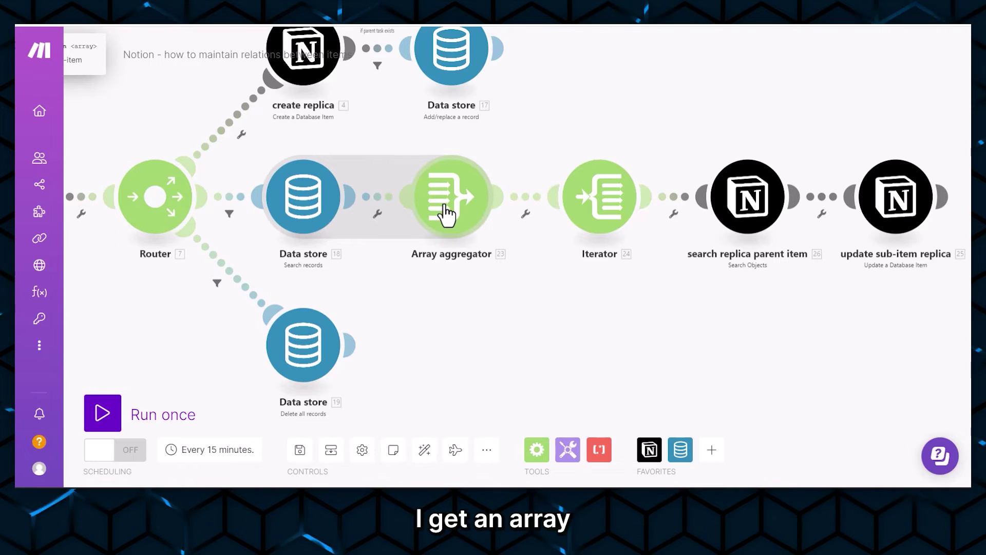
- Review the Iterator's array mapping and expand the Array aggregator's array and Record collection to examine their fields
scroll(462, 197, down, 2)
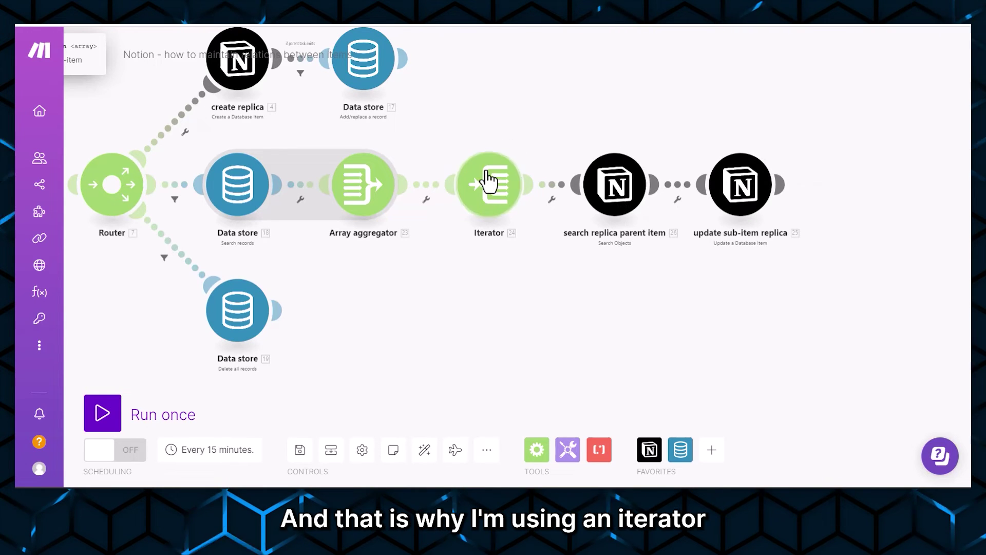
click(536, 450)
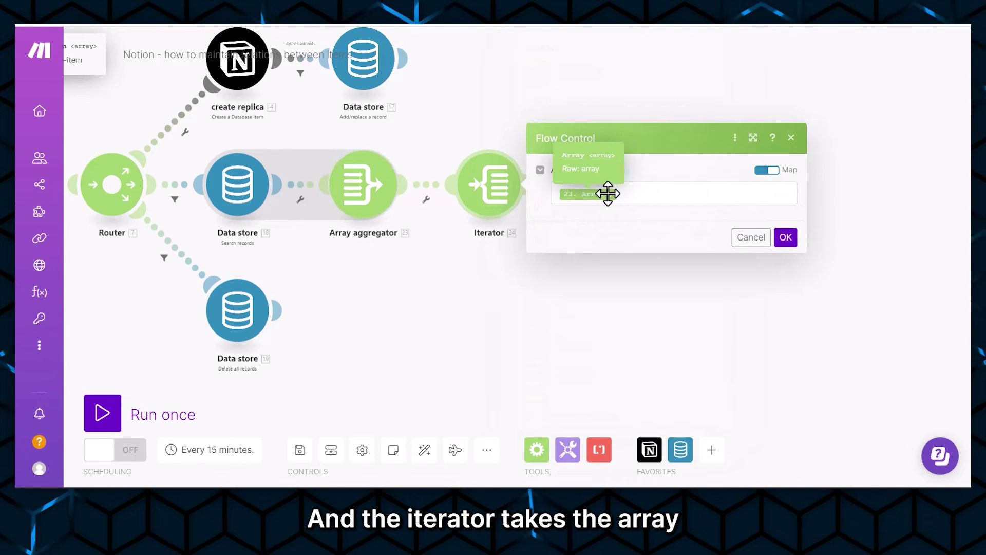
click(643, 195)
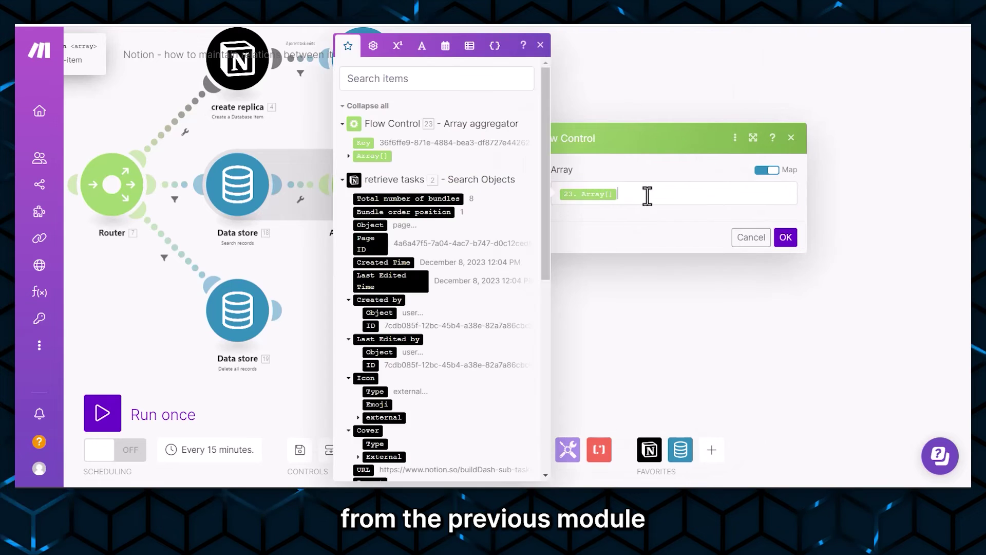
click(348, 156)
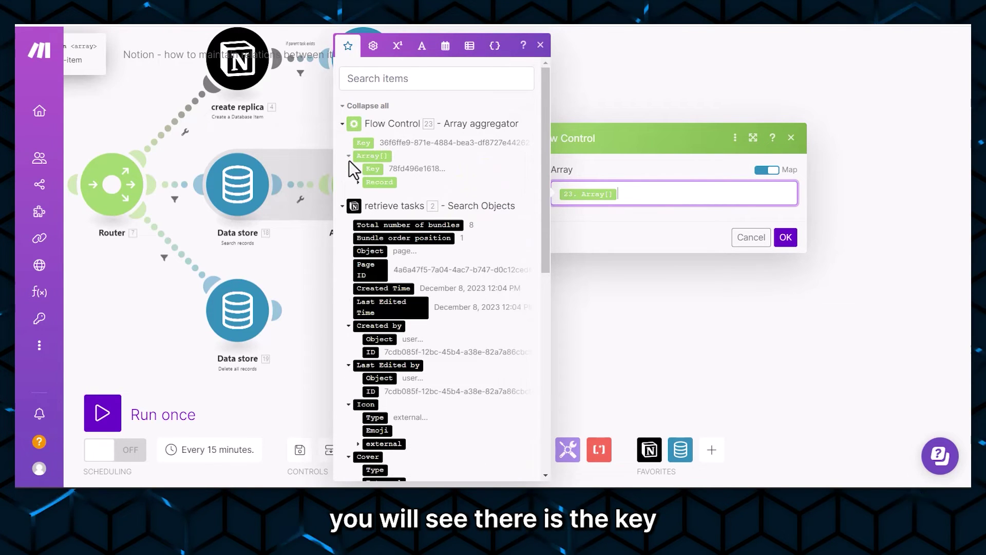
mouse_move(375, 168)
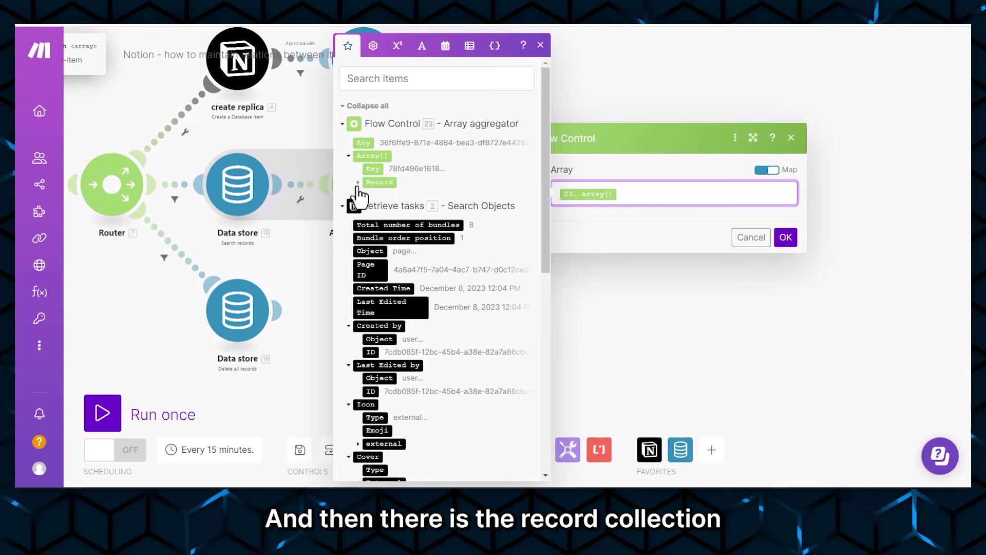
click(380, 181)
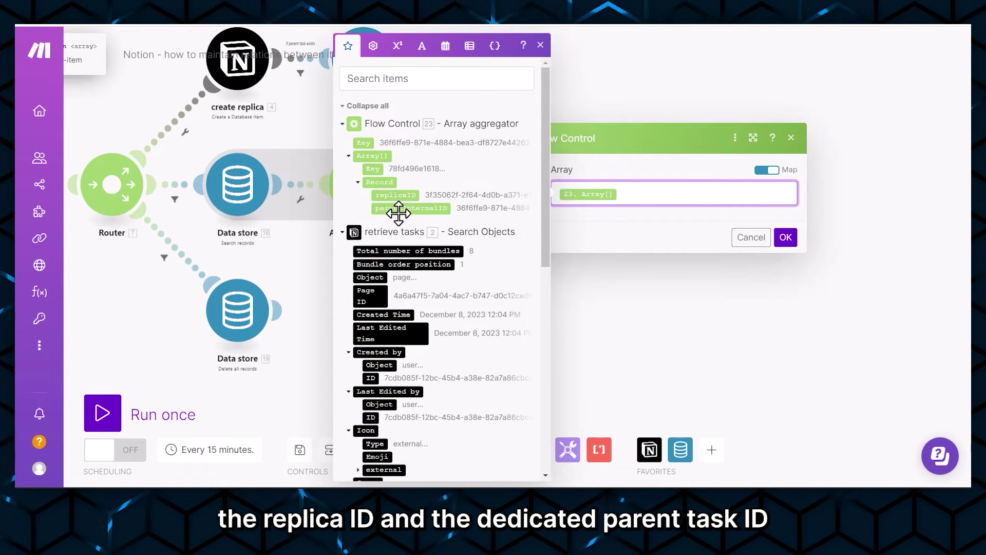
click(791, 138)
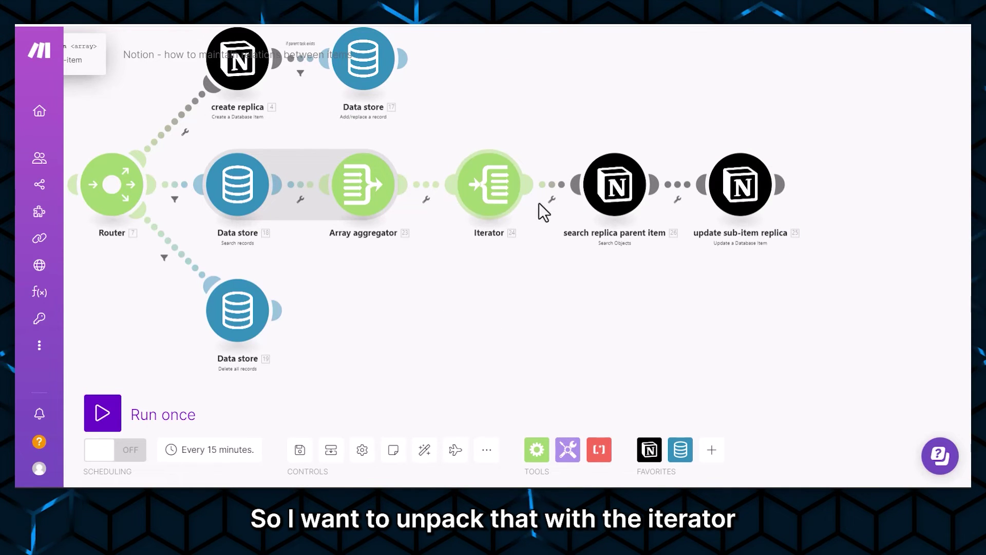
- Review the search replica parent item module's Internal ID filter, locate its mapped parentInternalID in the Iterator's Record collection, and close the module
scroll(513, 206, up, 3)
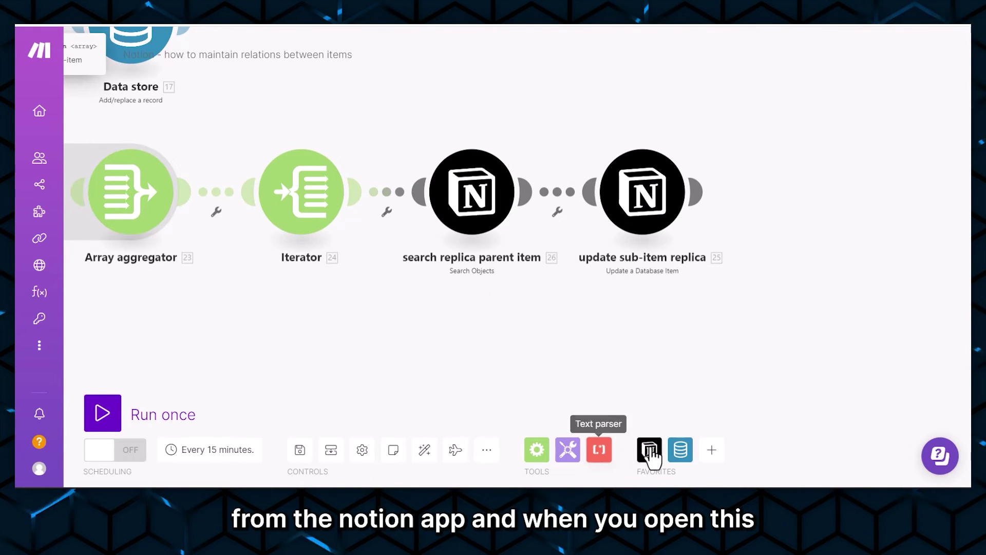
click(472, 192)
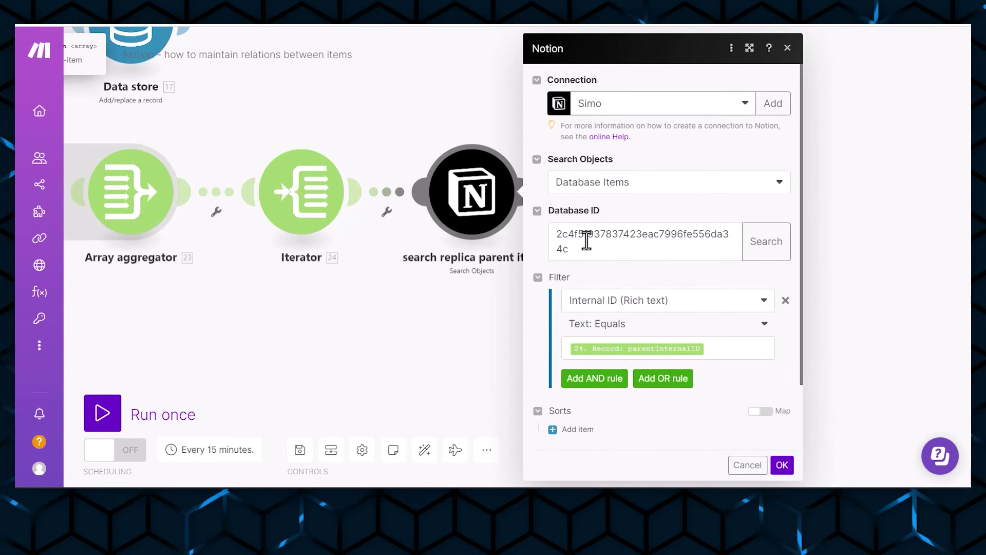
scroll(596, 249, down, 2)
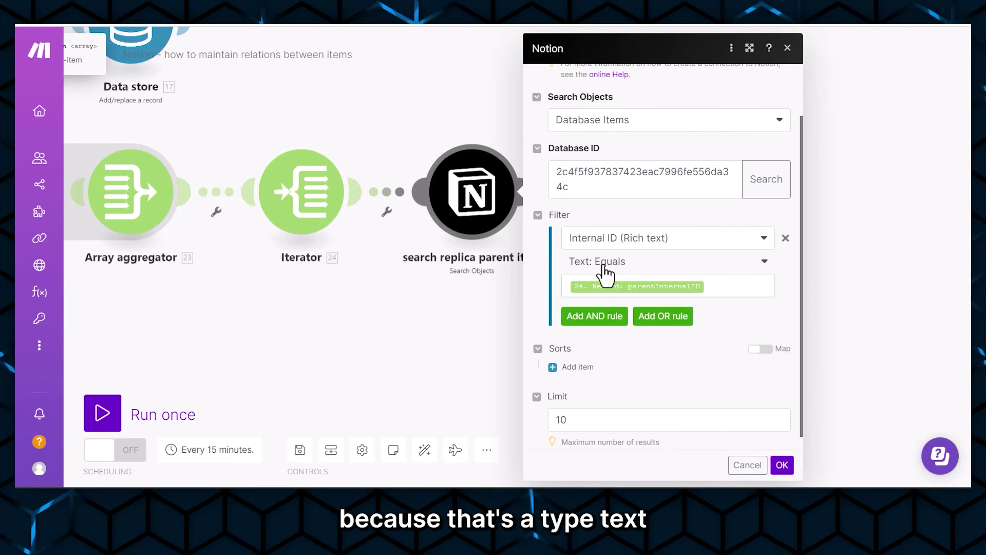
mouse_move(643, 288)
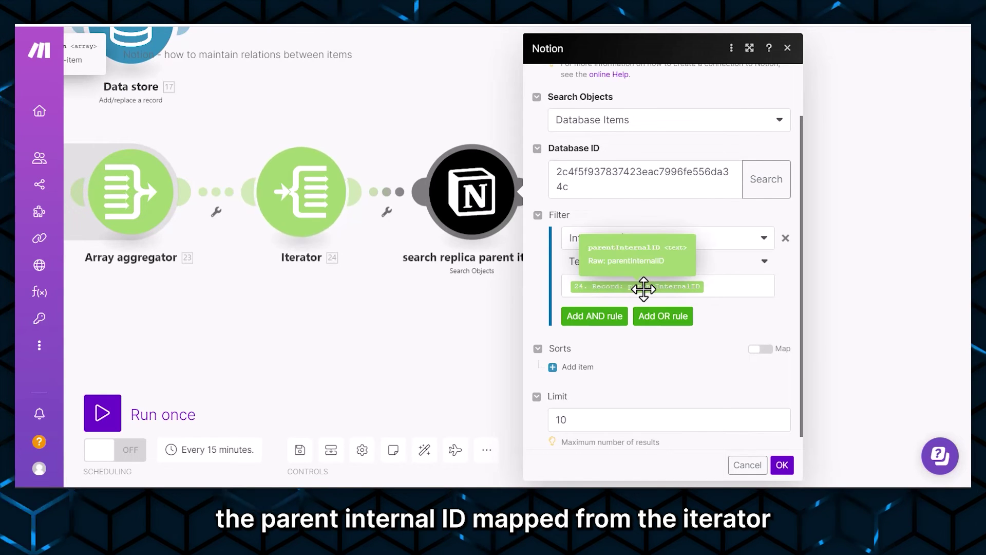
click(723, 290)
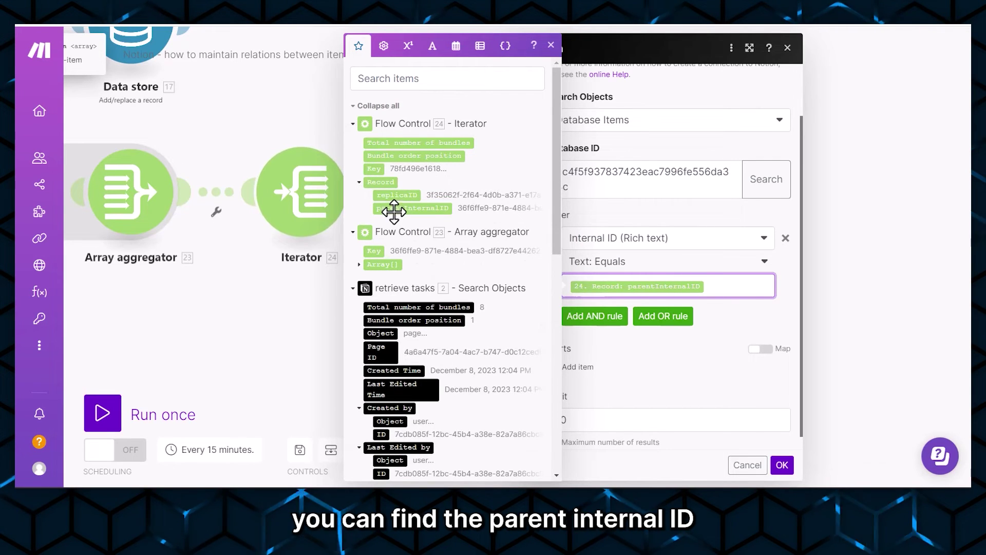
click(735, 332)
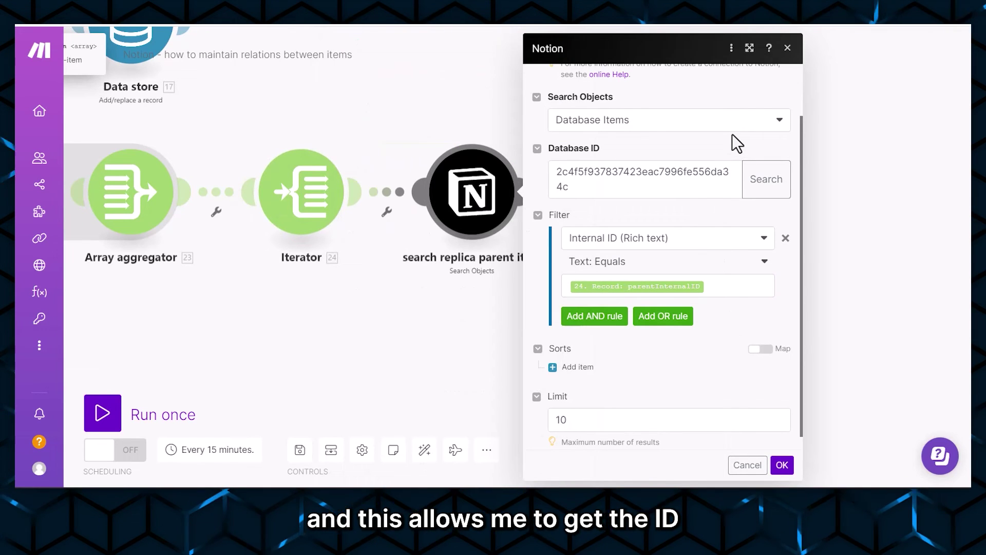
key(Escape)
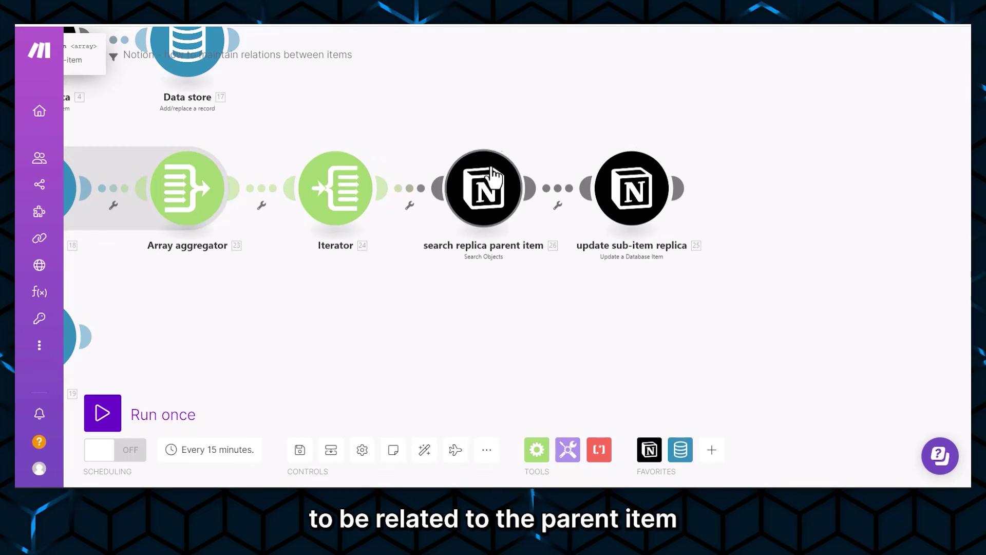
- Enlarge the update sub-item replica module's settings and review the Database Item ID mapping to replicaID and the Parent item mapping to Page ID
click(632, 187)
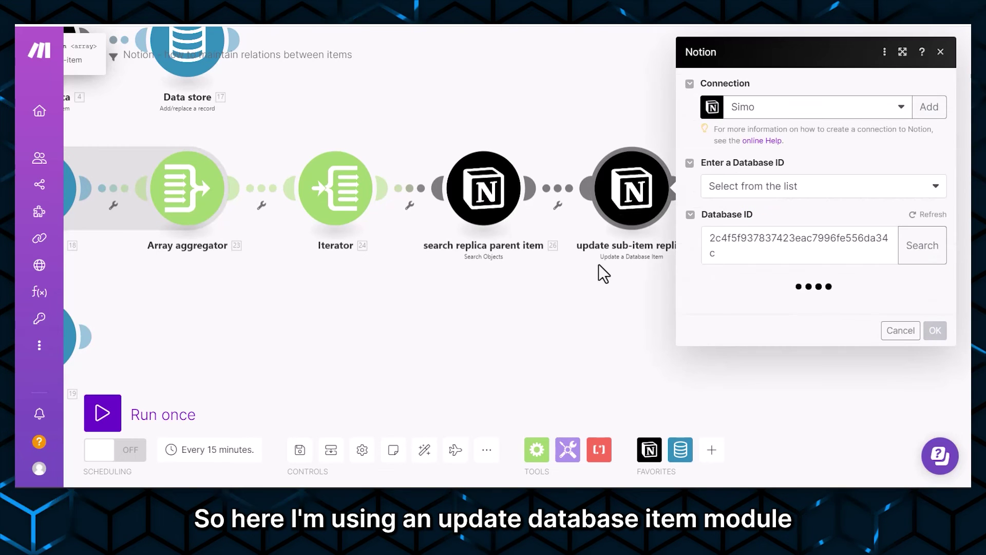
click(902, 52)
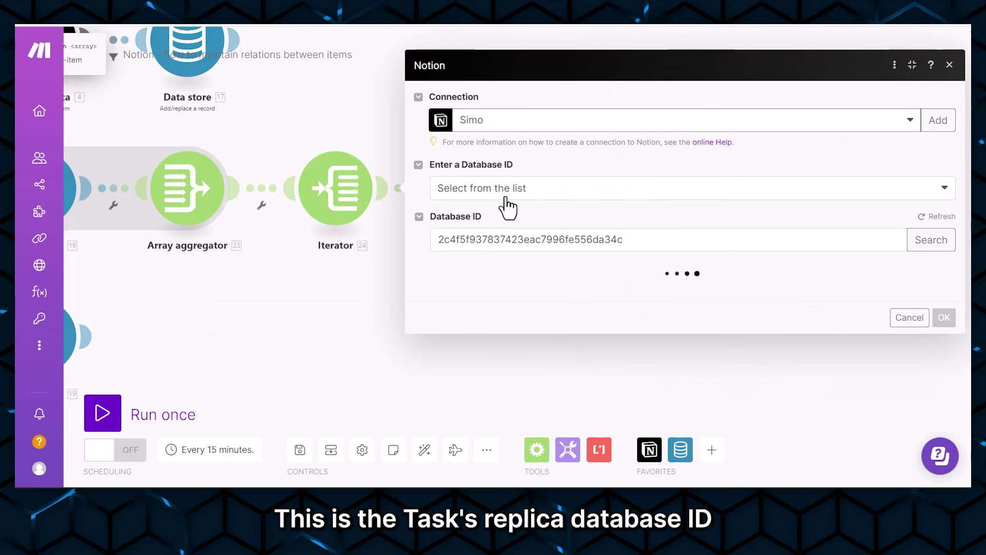
scroll(529, 221, down, 2)
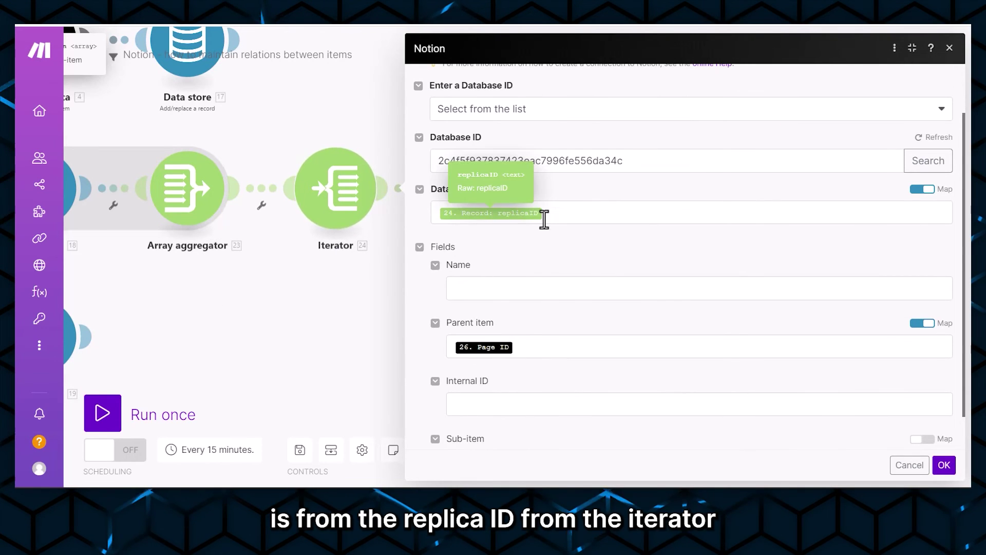
click(552, 214)
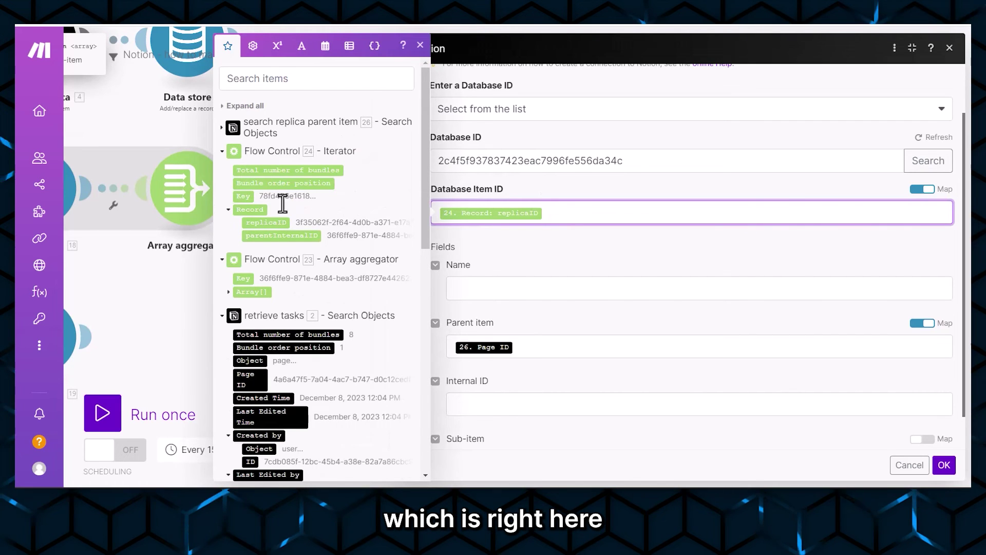
click(539, 253)
scroll(539, 252, down, 1)
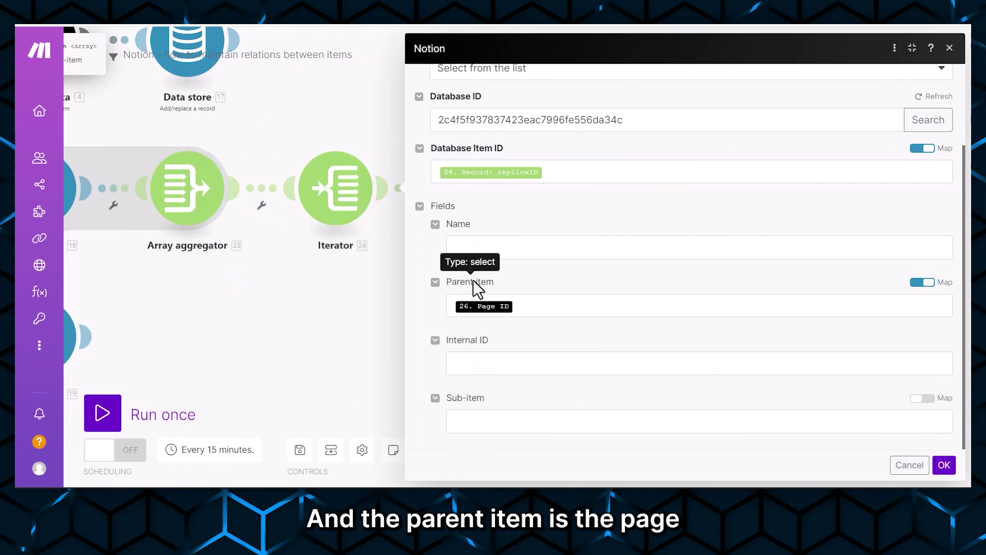
drag(340, 319, 220, 352)
mouse_move(480, 307)
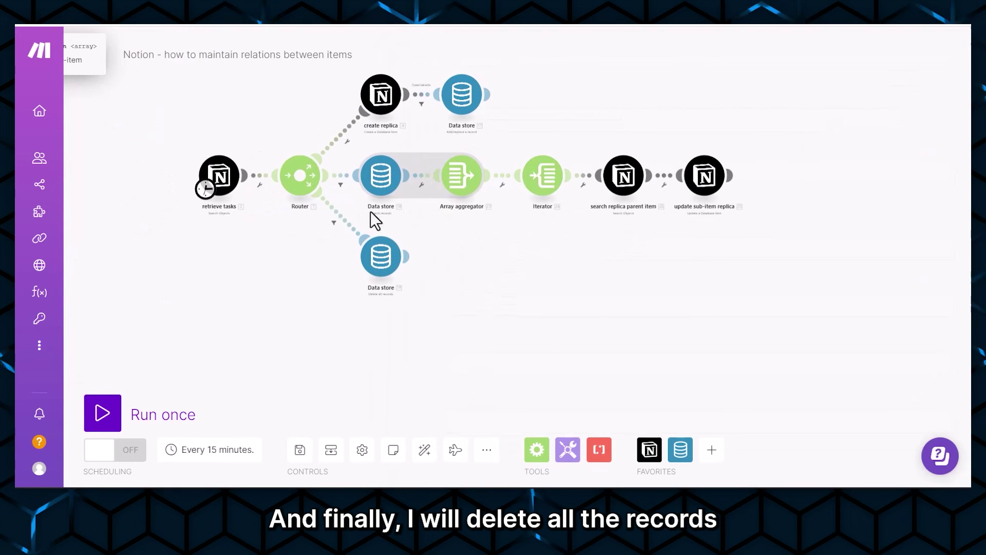
- Examine the filter on the third route leading to the Delete all records module, and close it
scroll(426, 347, up, 3)
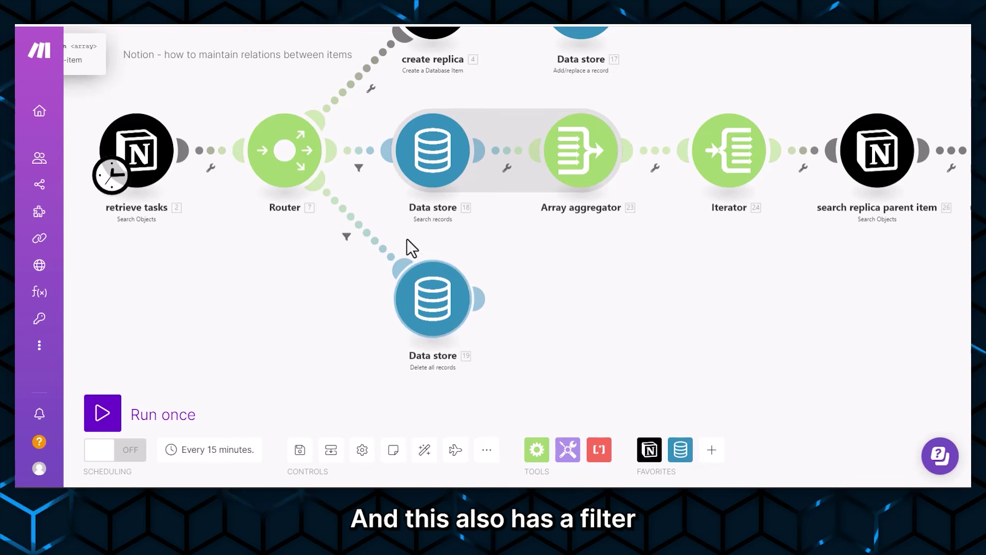
click(363, 230)
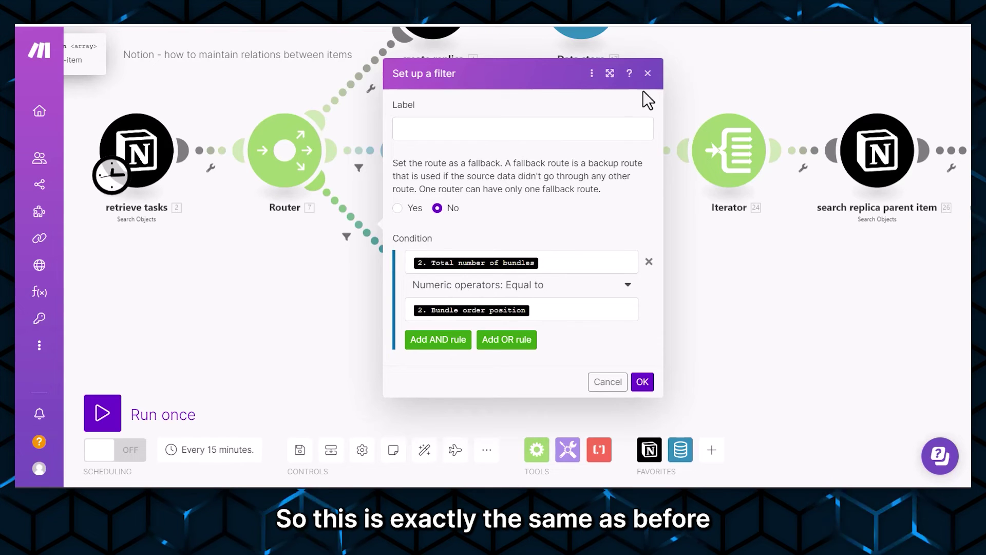
click(647, 73)
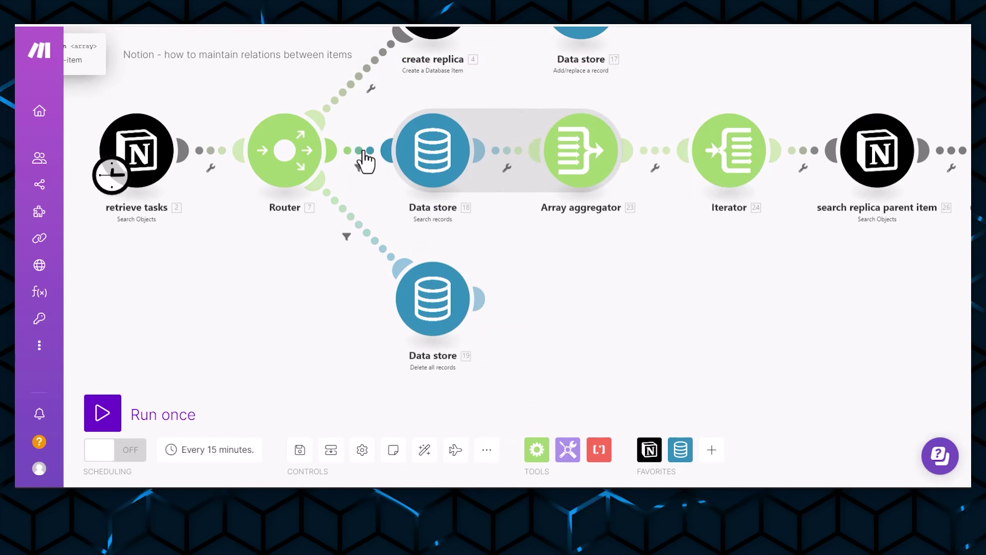
- Inspect the Delete all records module on the third route and find the Data store app among the favorites
scroll(545, 217, down, 3)
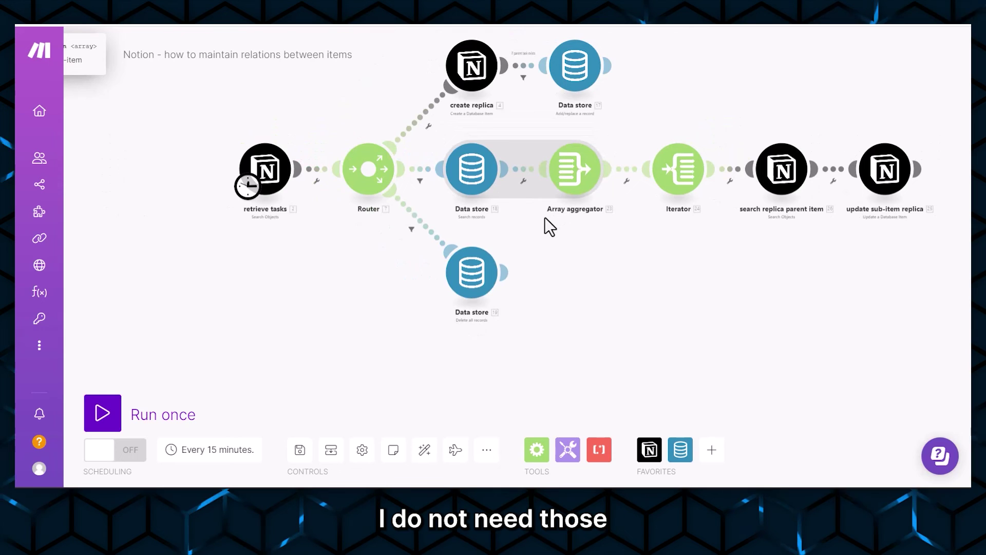
scroll(543, 215, up, 1)
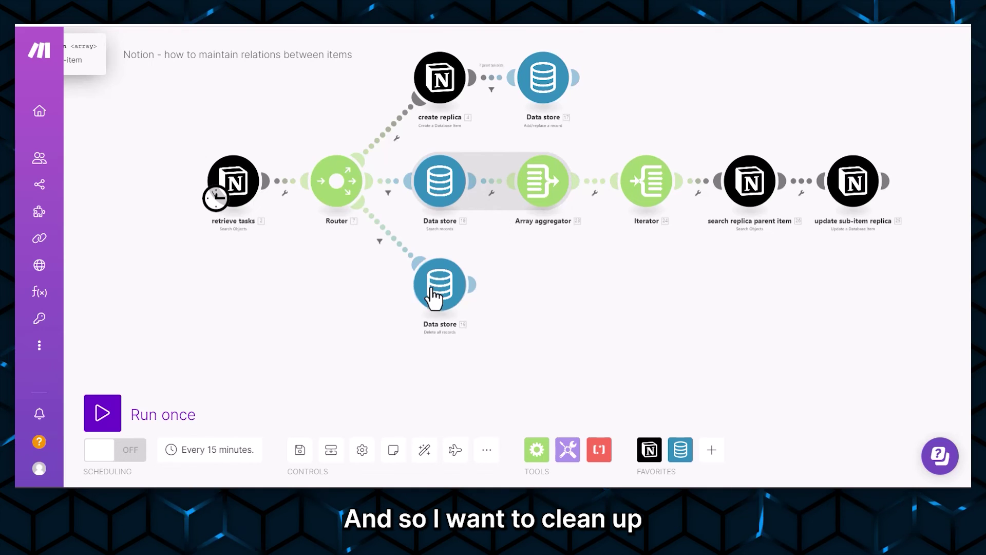
scroll(436, 313, up, 2)
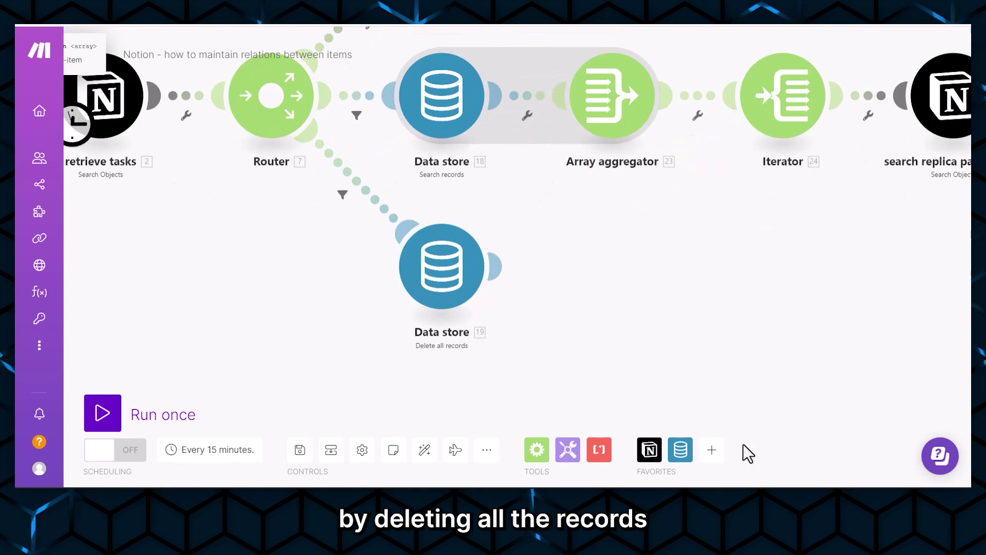
click(679, 452)
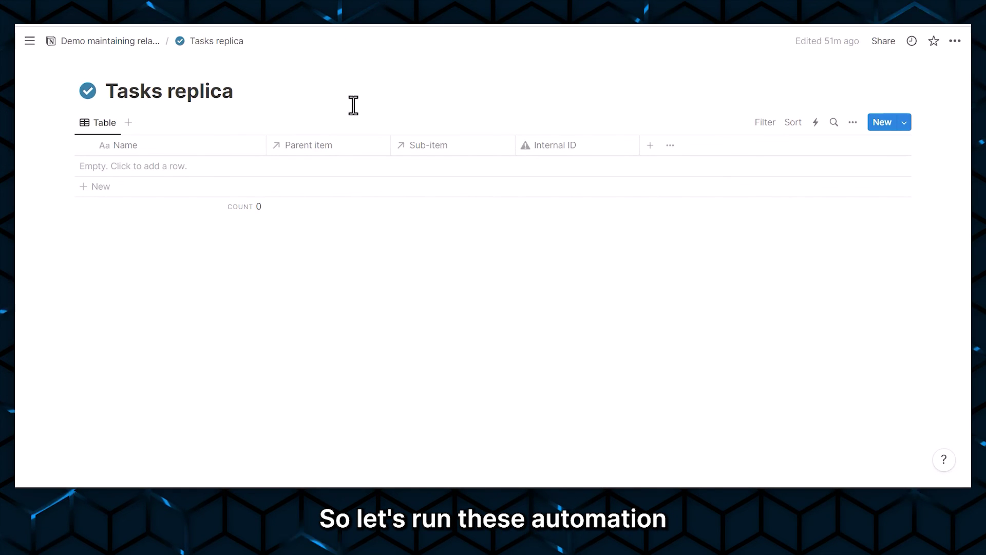
- Switch to Notion, open the Tasks database from Demo maintaining relations, and review the sub-tasks of Schedule kick-off meeting and Build data dashboards, collapsing them again
click(114, 45)
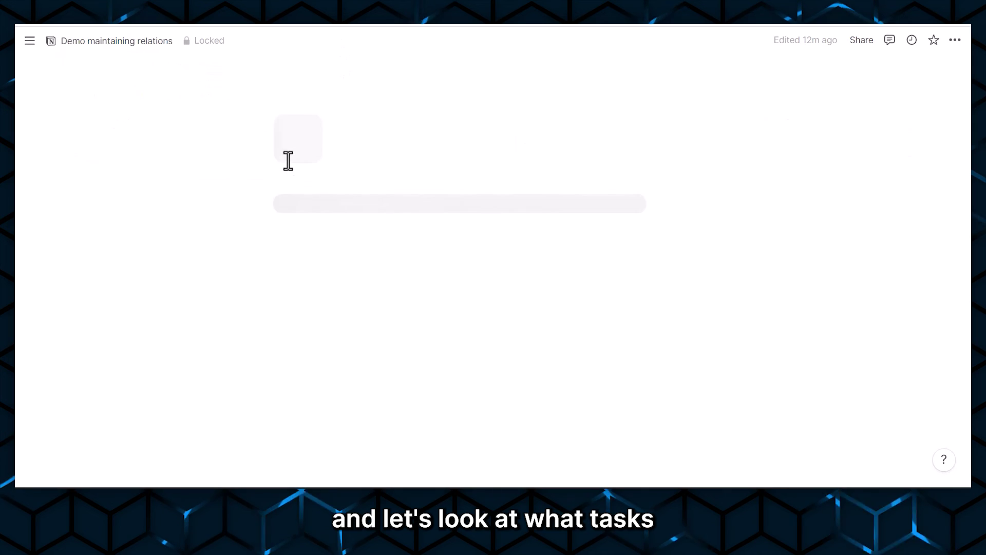
scroll(288, 161, down, 1)
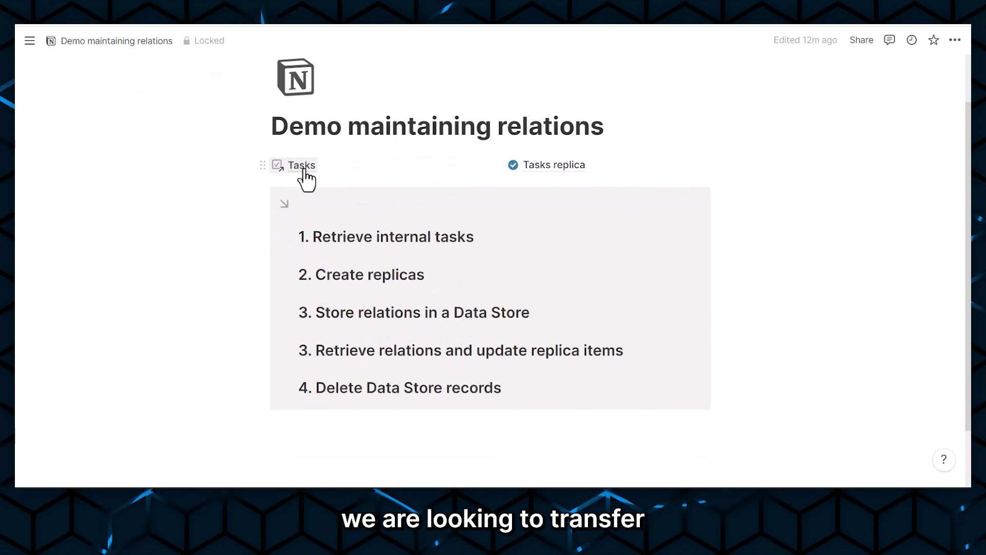
click(304, 170)
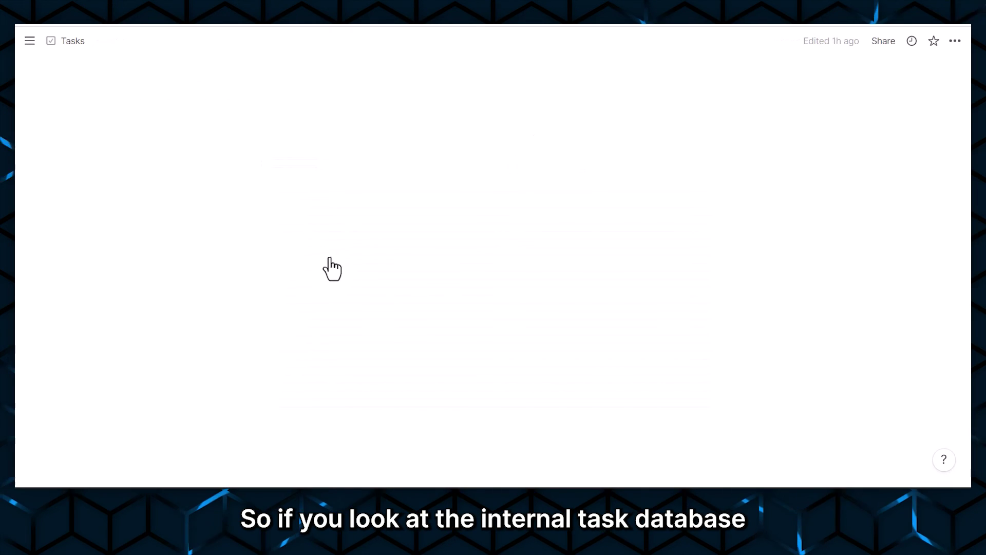
click(263, 165)
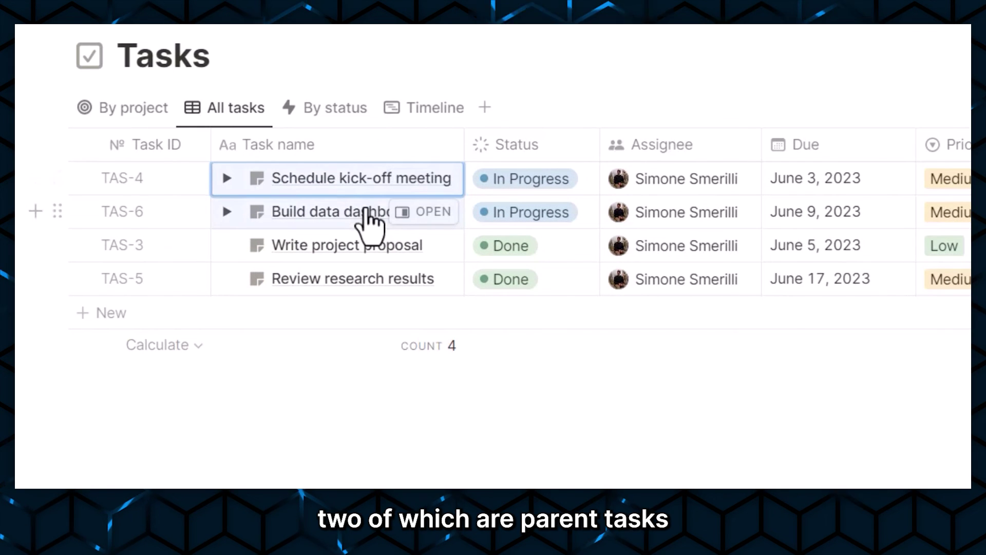
click(226, 178)
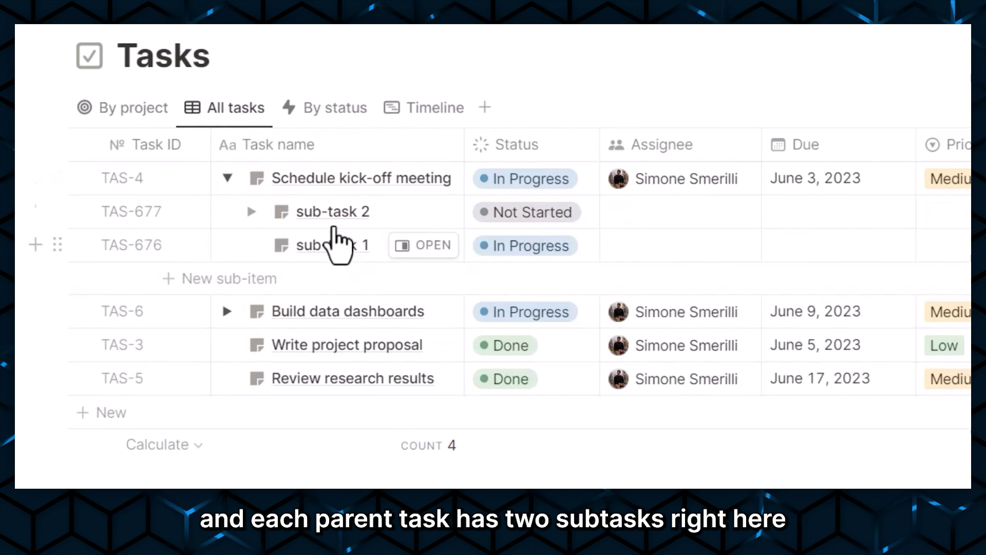
click(226, 311)
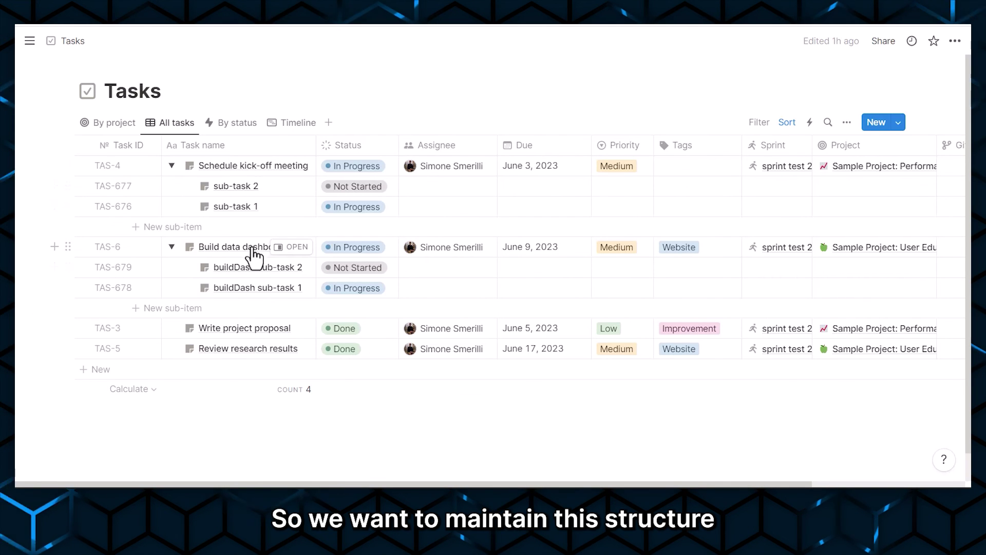
click(171, 165)
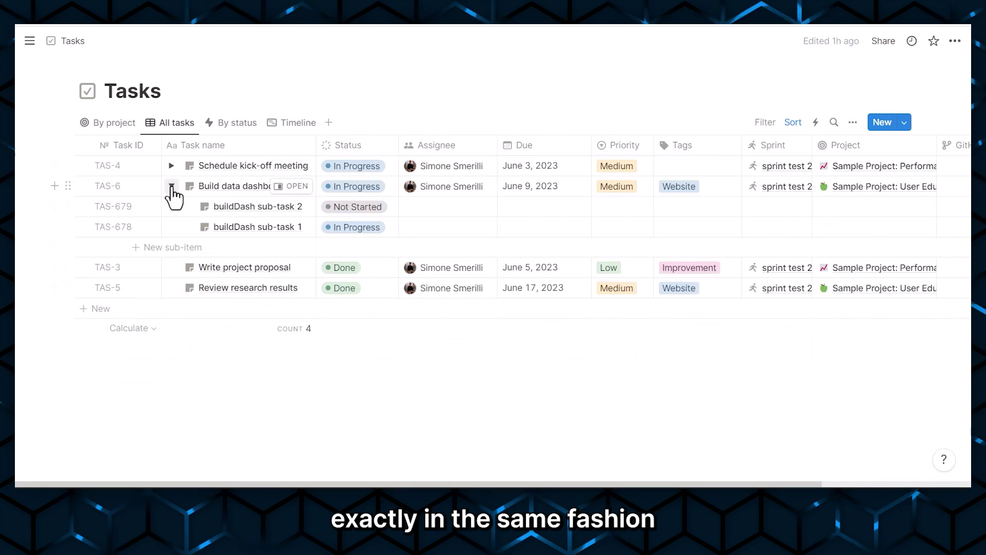
click(172, 186)
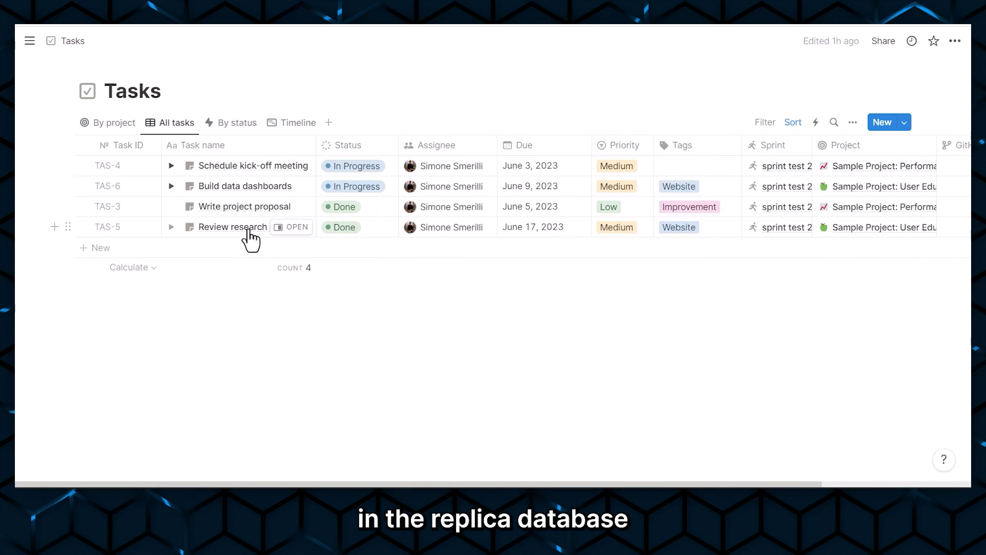
- Return to the Make scenario, run it once, and follow the execution across its three routes
right_click(16, 44)
click(49, 50)
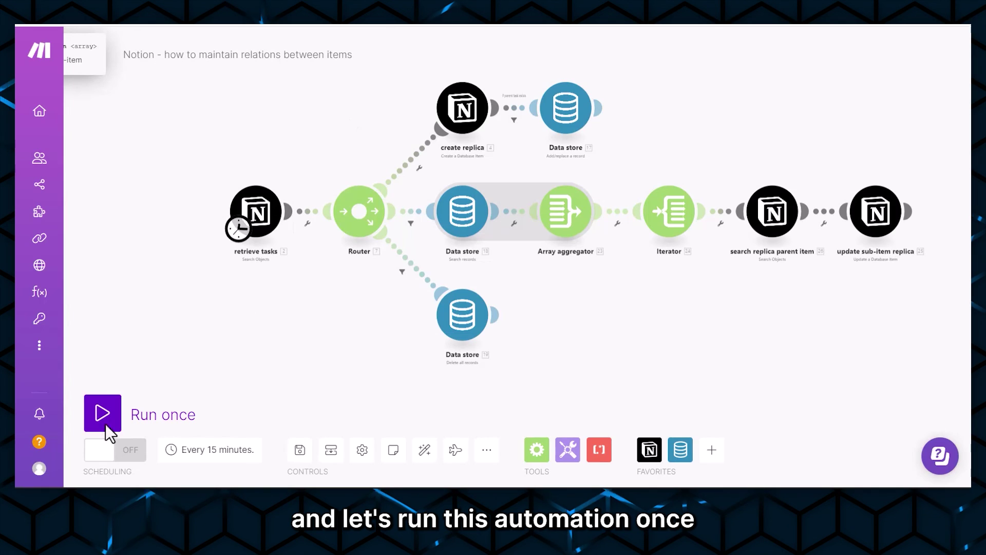
click(105, 413)
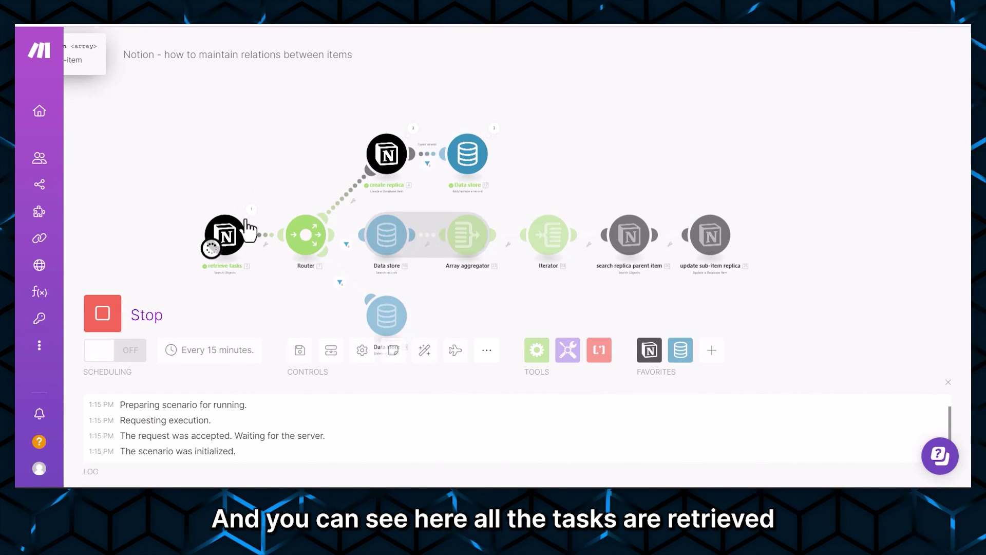
scroll(406, 164, up, 3)
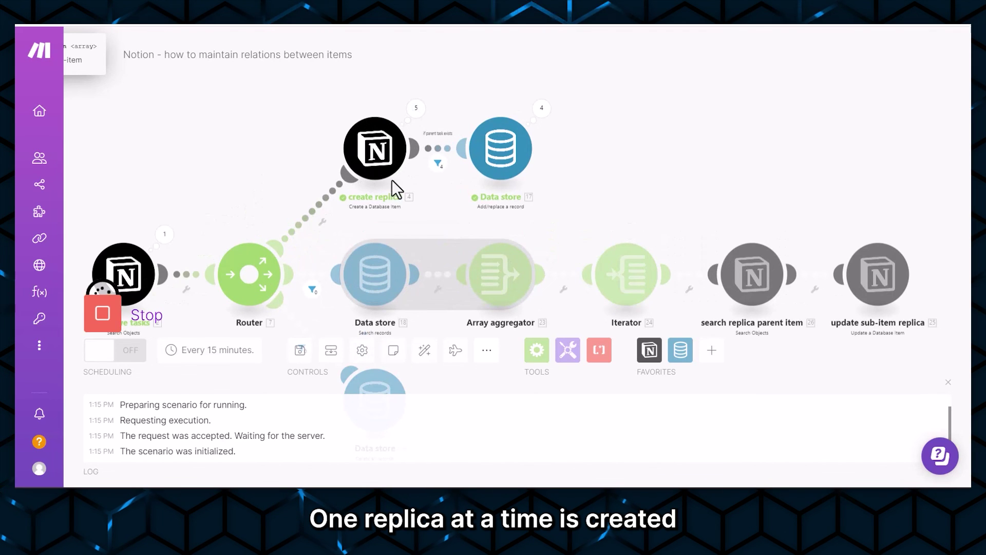
scroll(449, 153, down, 1)
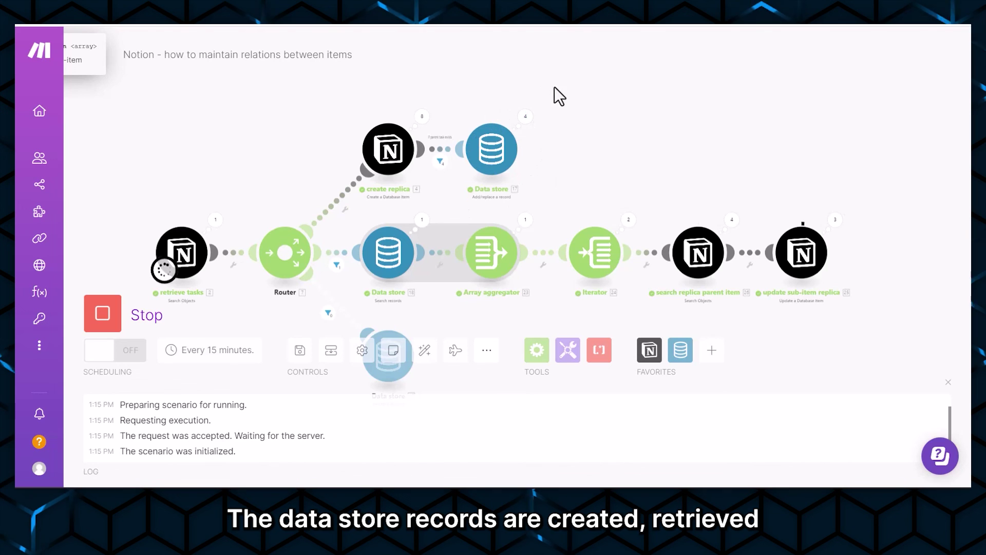
scroll(500, 147, down, 1)
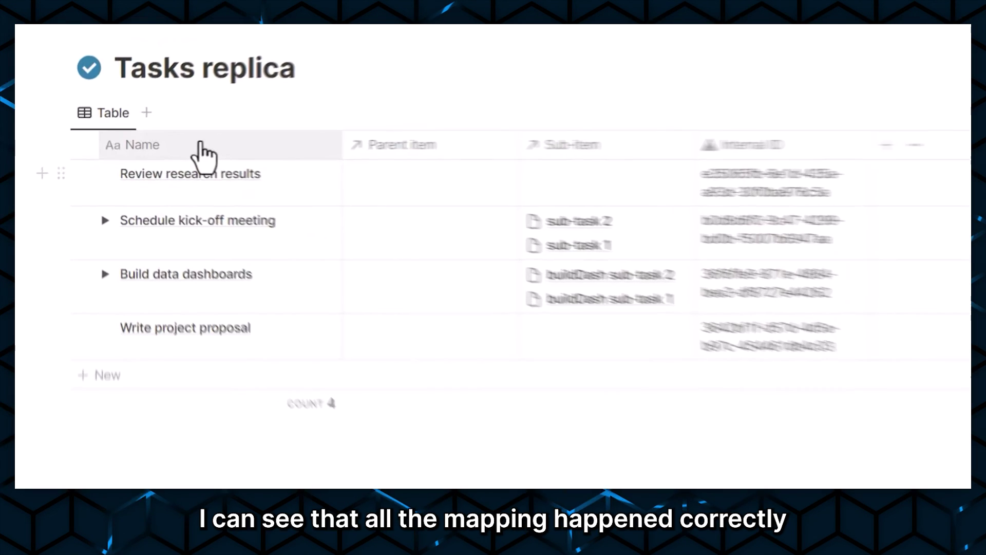
- Check the replicated items in Notion's Tasks replica, expand Schedule kick-off meeting to review its sub-tasks, and open its page
drag(222, 211, 220, 403)
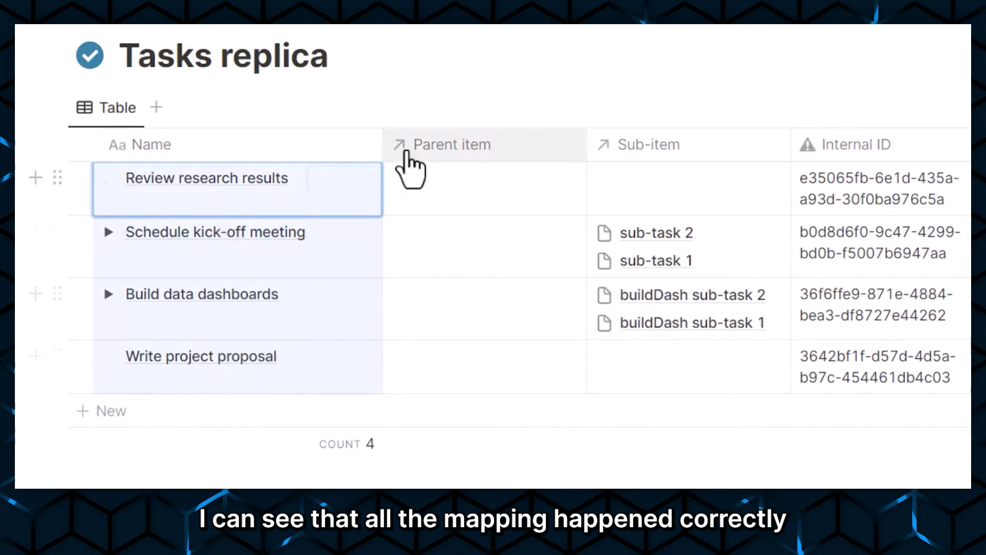
click(410, 116)
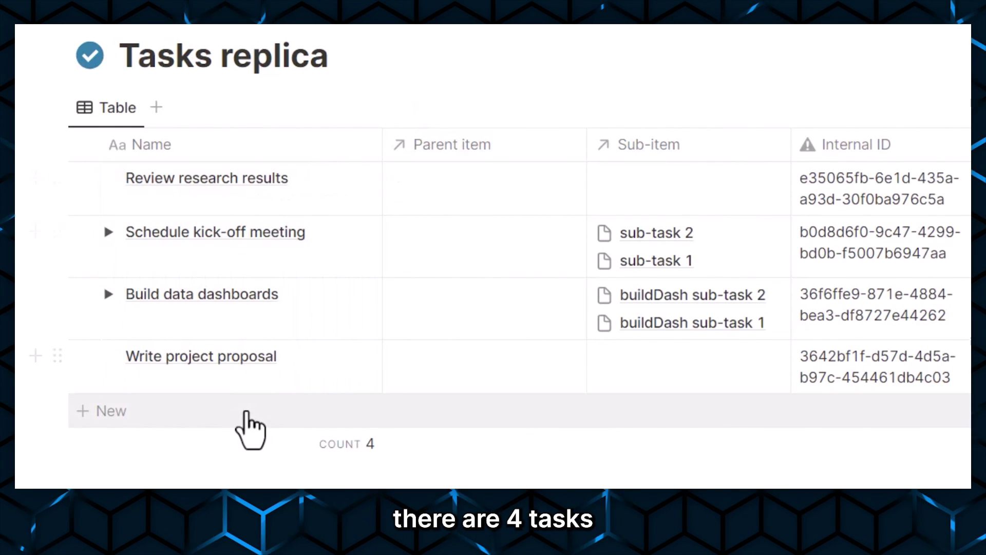
click(212, 263)
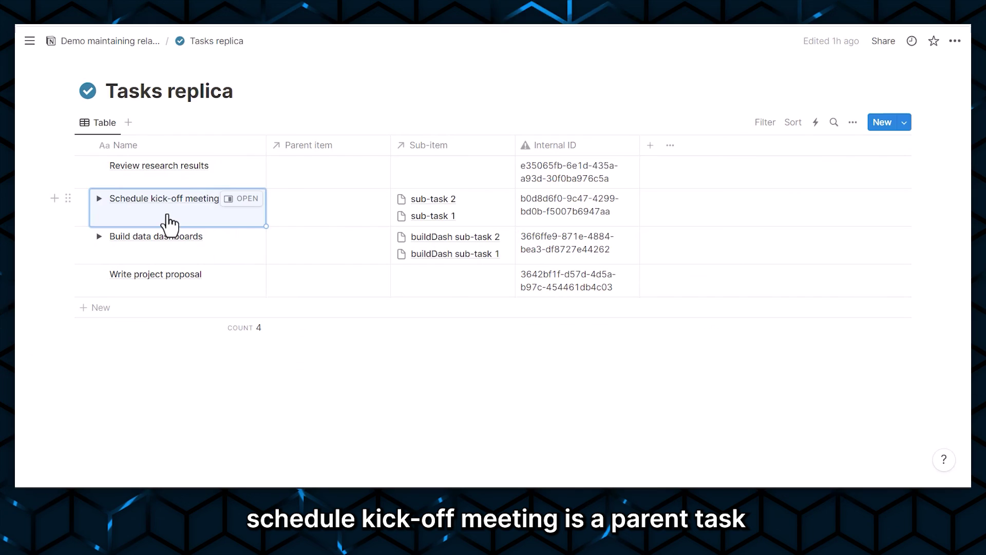
click(100, 199)
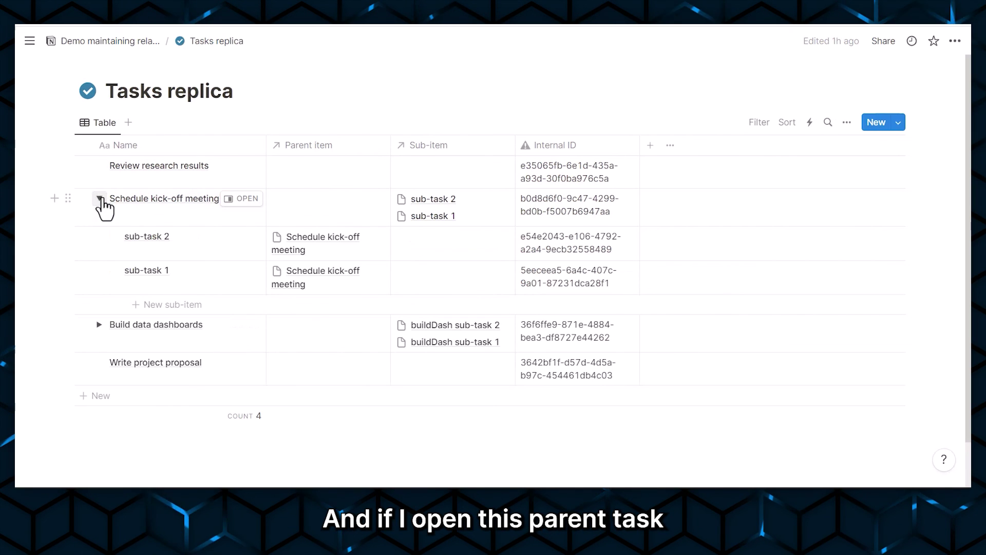
click(148, 249)
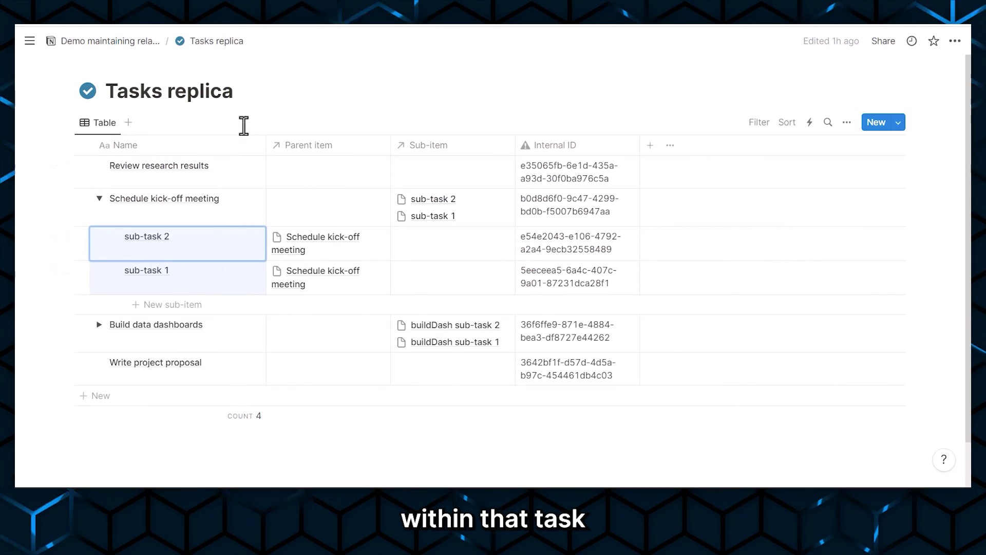
click(272, 283)
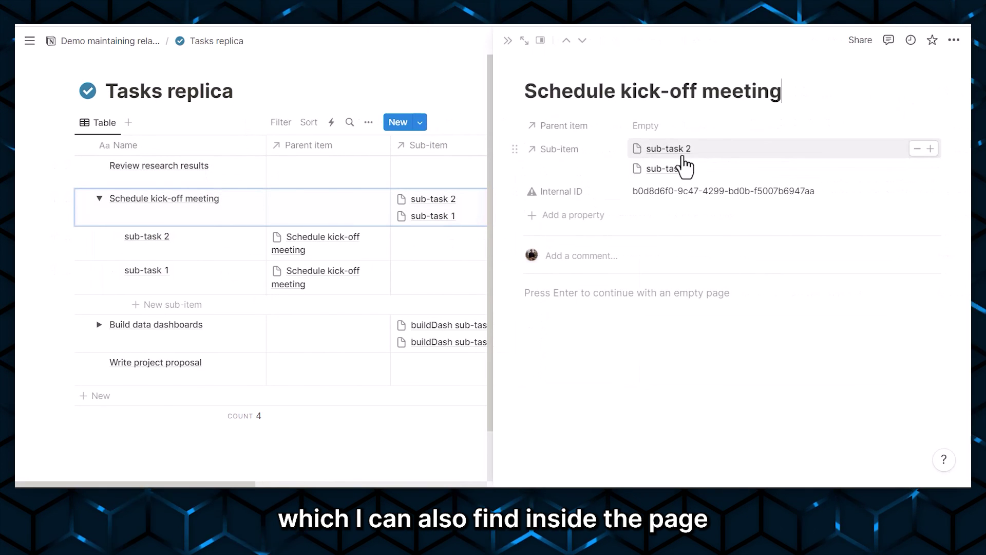